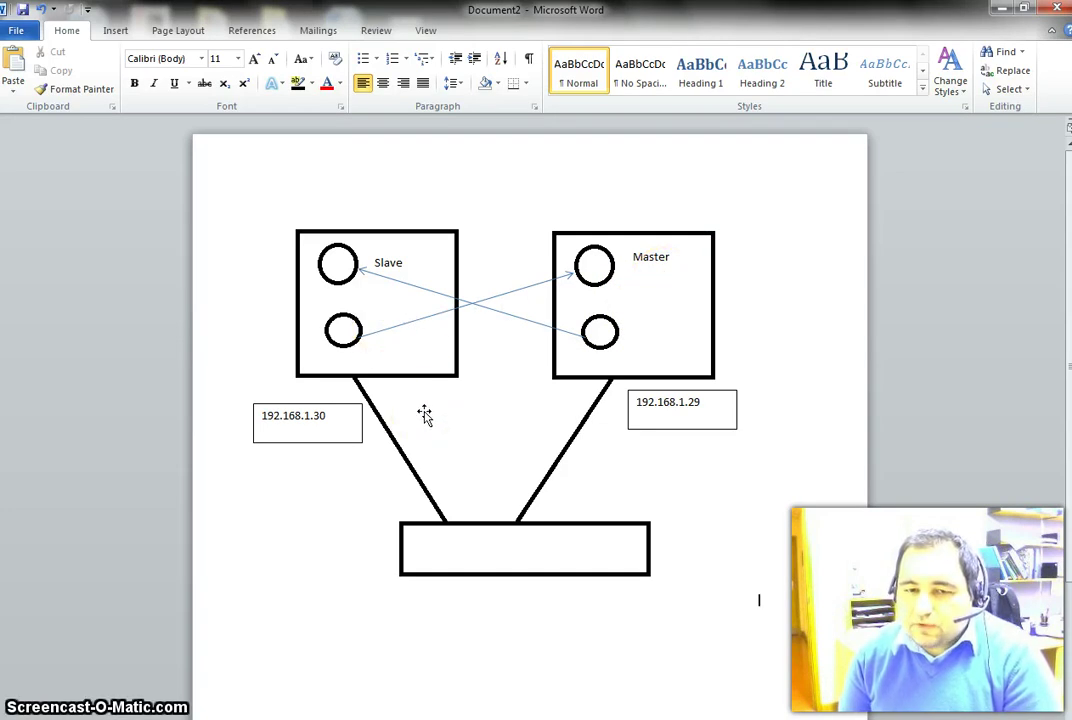
pyautogui.click(662, 429)
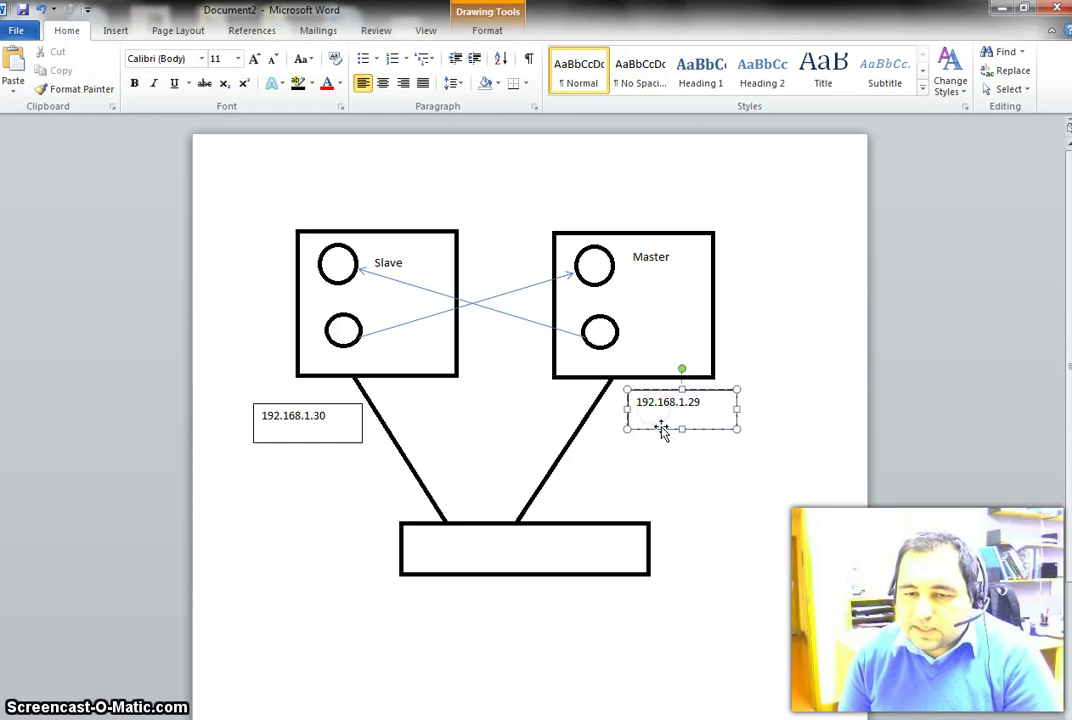
pyautogui.click(688, 468)
pyautogui.click(663, 428)
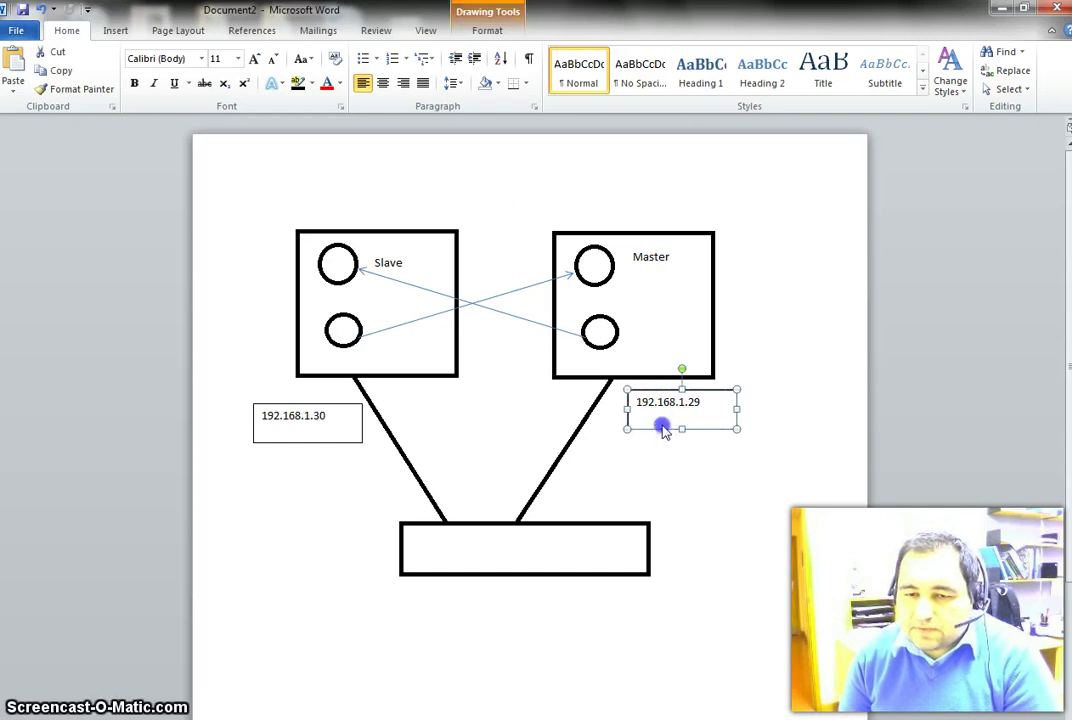
pyautogui.click(664, 429)
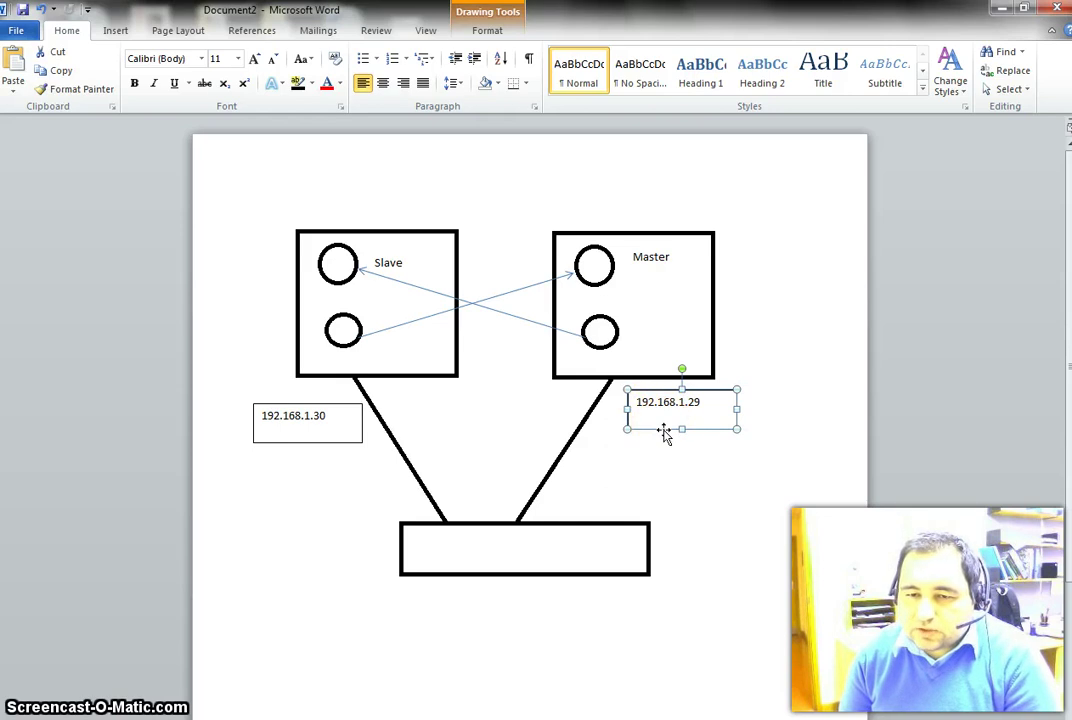
pyautogui.click(695, 402)
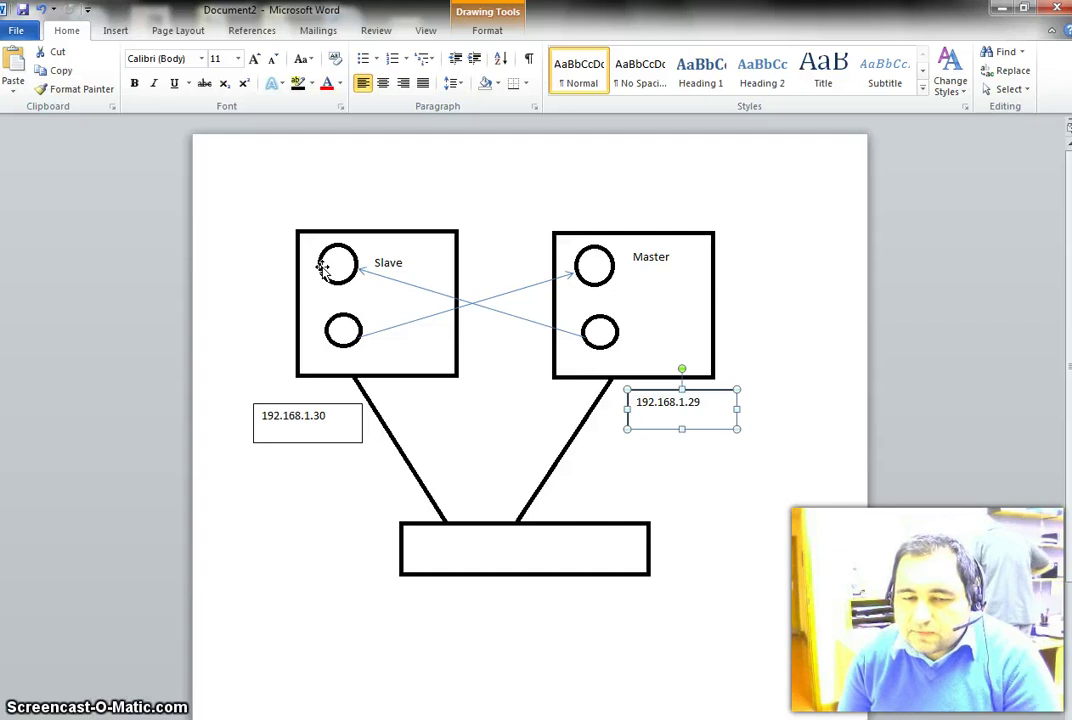
pyautogui.click(762, 520)
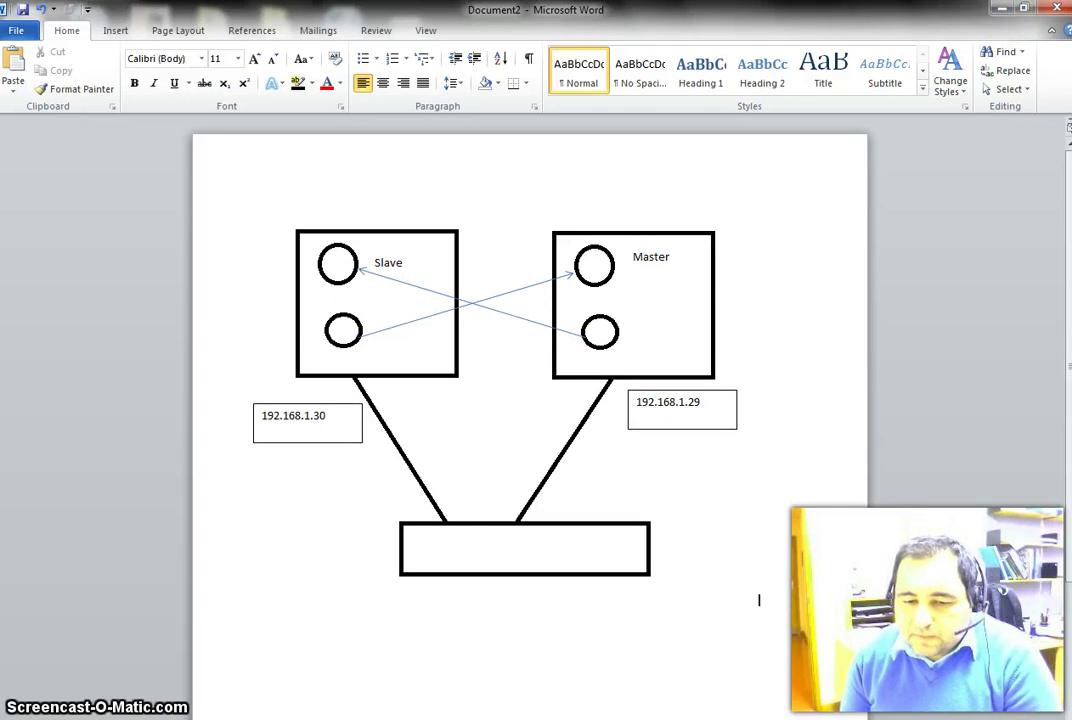
# Switch to Unity Pro and open the Ethernet_1 network configuration from the project.
pyautogui.click(510, 719)
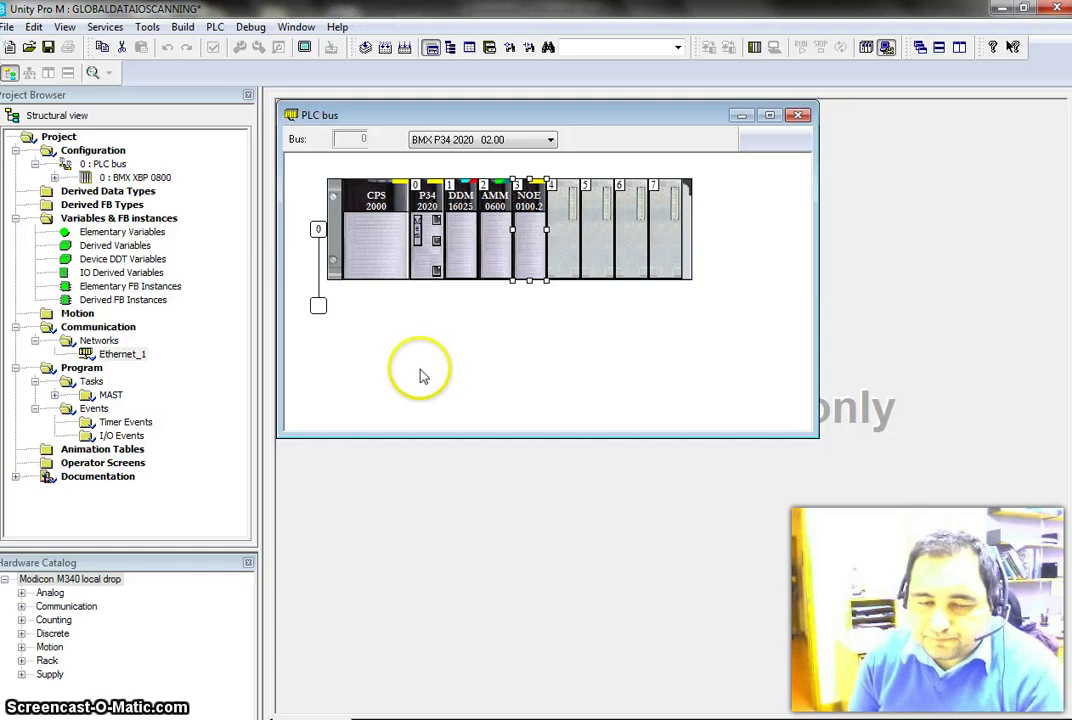
pyautogui.click(120, 355)
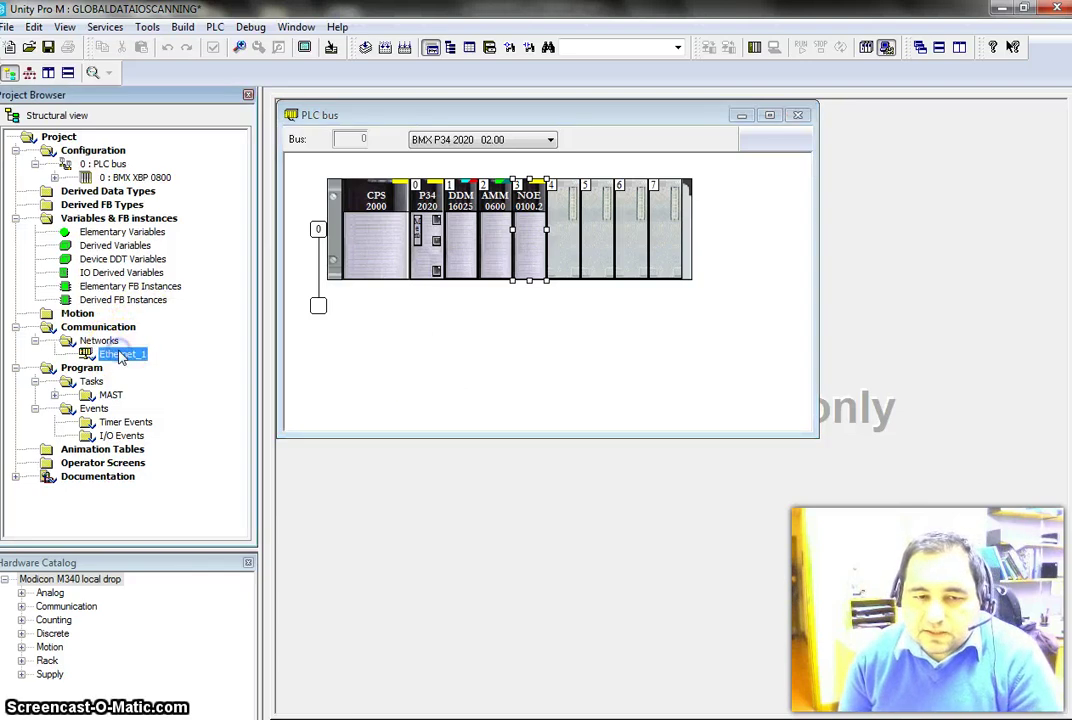
pyautogui.doubleClick(118, 353)
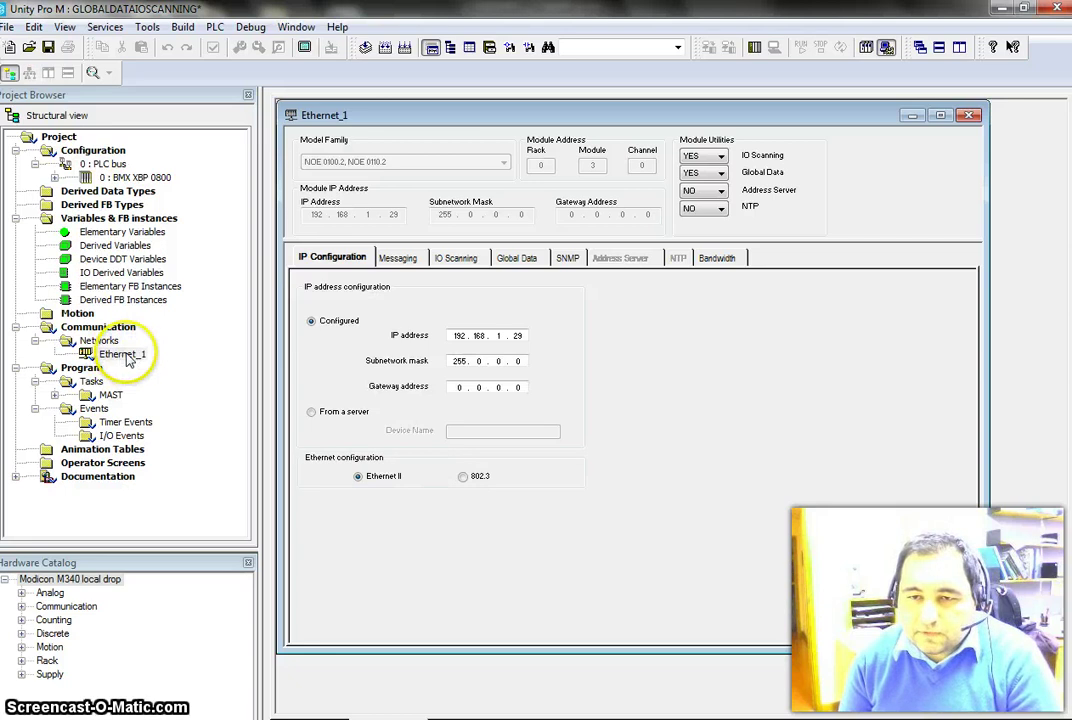
# Set the module's IO Scanning utility to NO and back to YES.
pyautogui.click(720, 160)
pyautogui.click(709, 171)
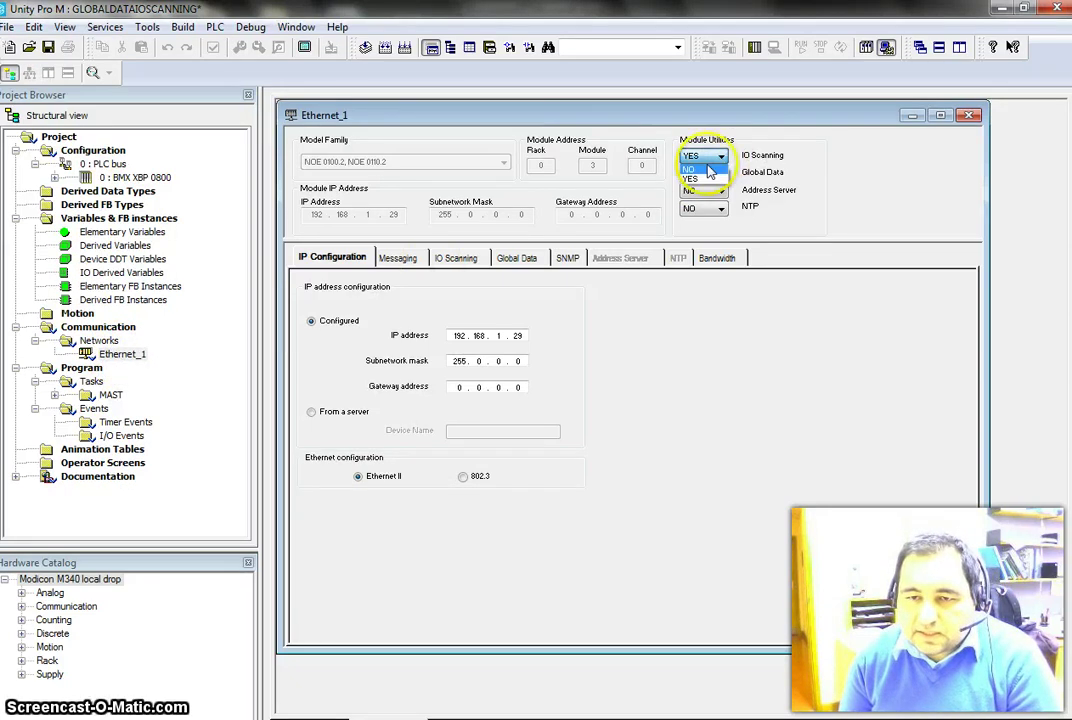
pyautogui.click(714, 160)
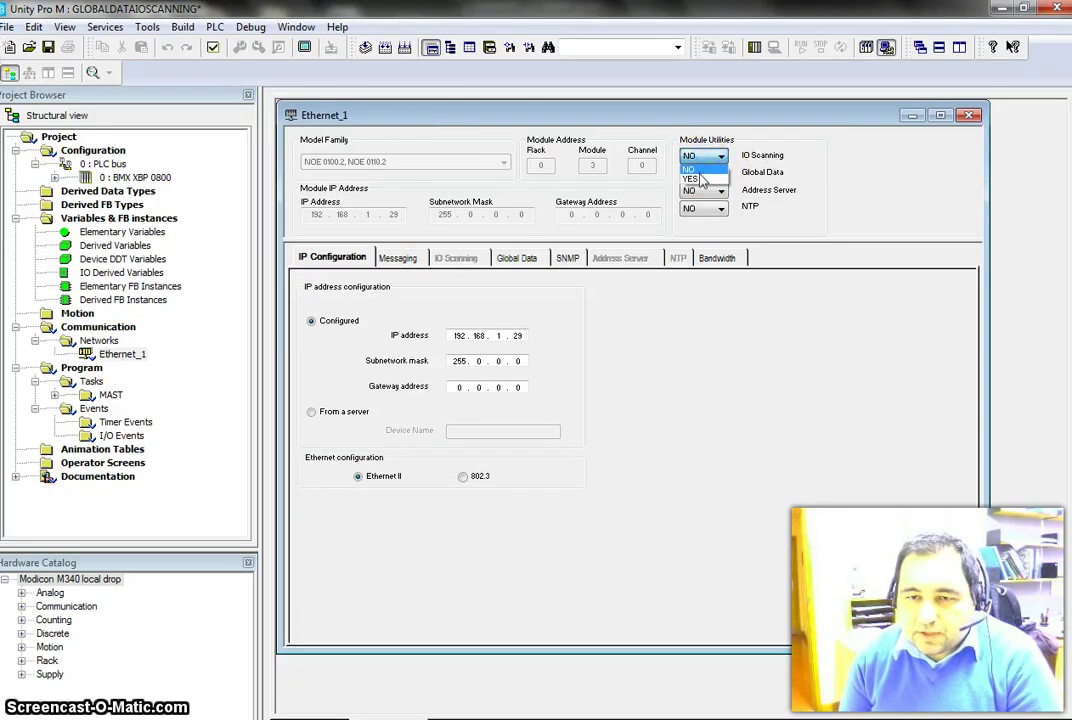
pyautogui.click(700, 179)
pyautogui.click(705, 162)
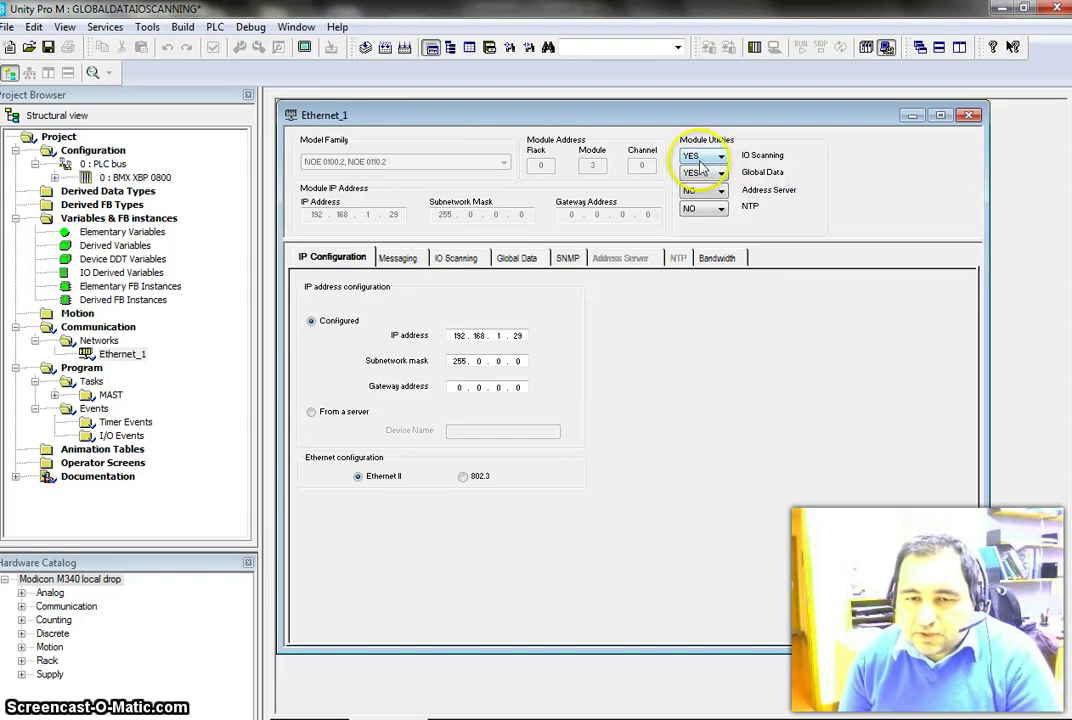
# Cut the existing first line from the scanned peripherals table in the IO Scanning settings.
pyautogui.click(456, 260)
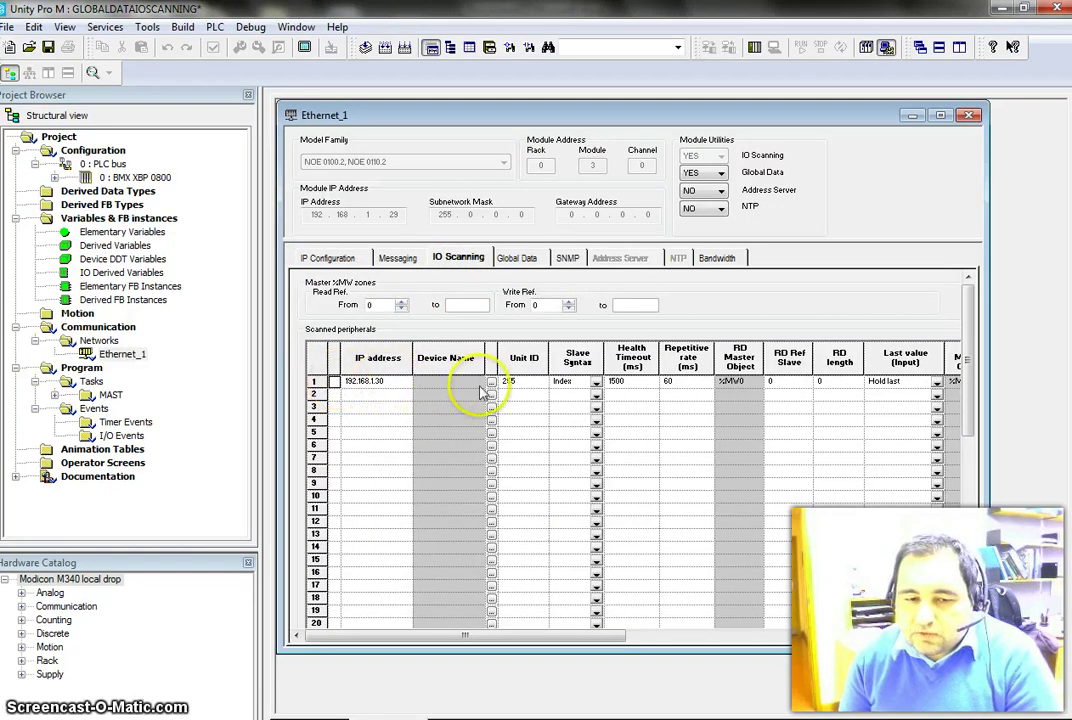
pyautogui.rightClick(316, 382)
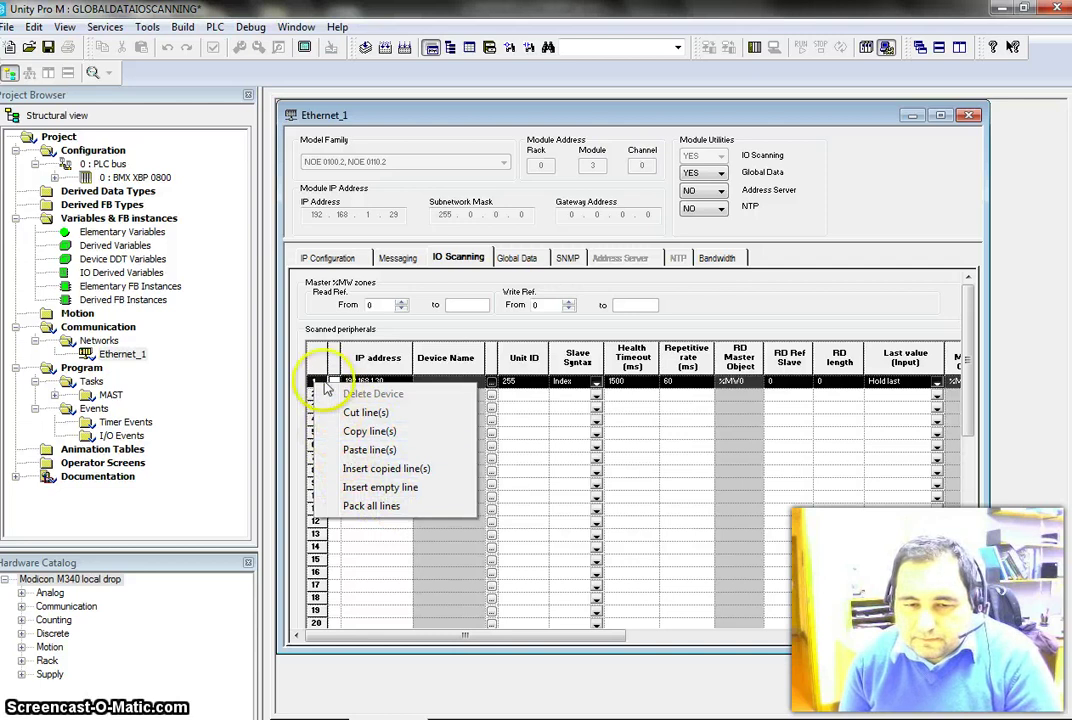
pyautogui.click(350, 413)
# Examine the rows available for devices in the scanned peripherals table.
pyautogui.click(352, 383)
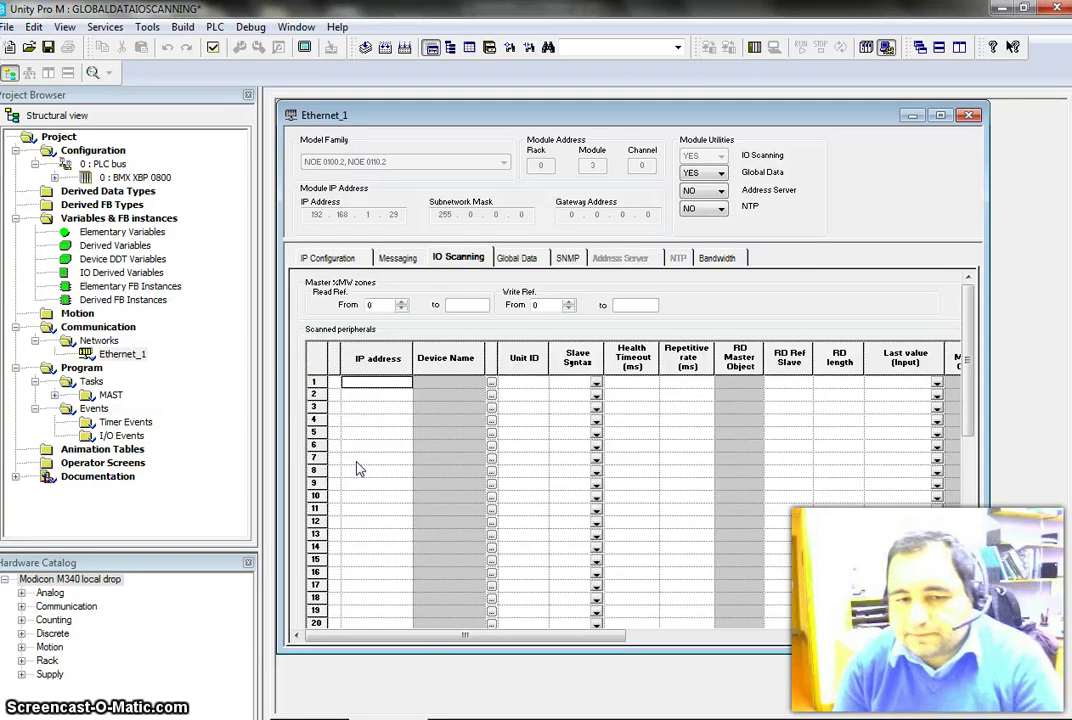
pyautogui.click(360, 376)
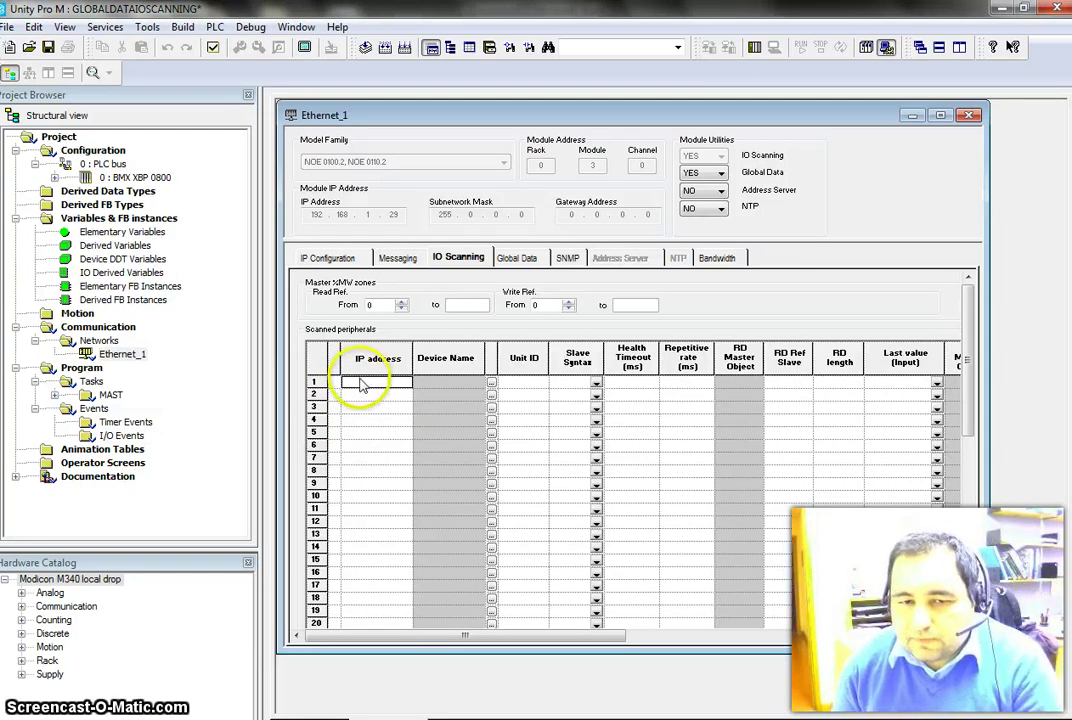
pyautogui.click(364, 469)
pyautogui.scroll(-5, 368, 473)
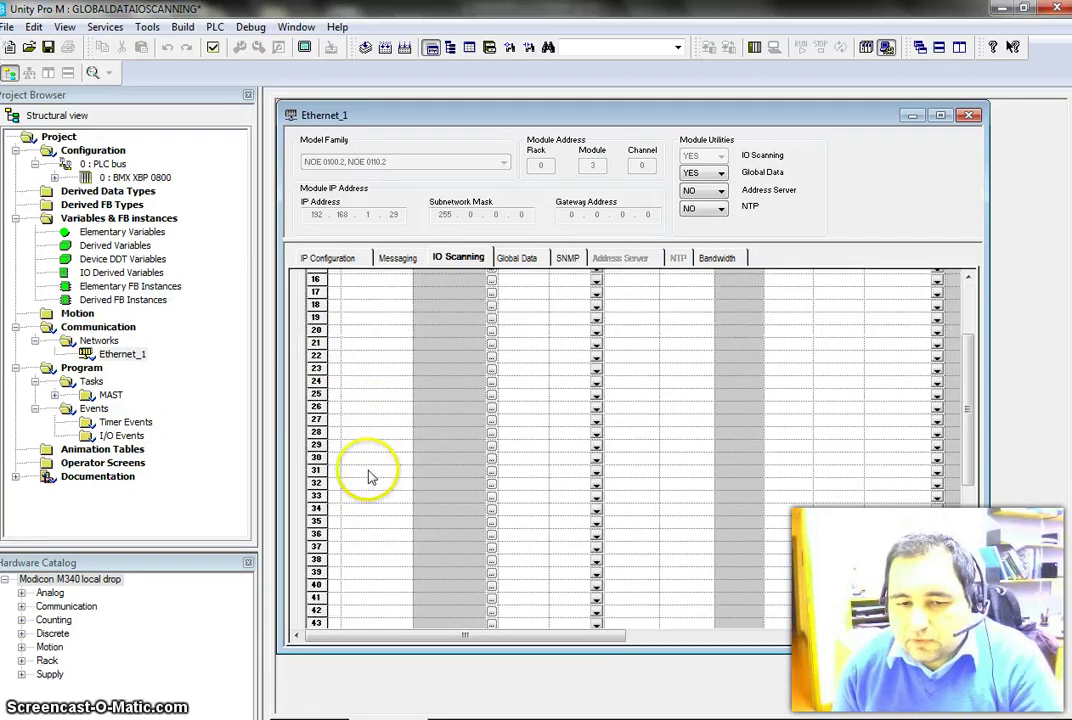
pyautogui.scroll(5, 370, 477)
pyautogui.scroll(-5, 371, 476)
pyautogui.click(330, 617)
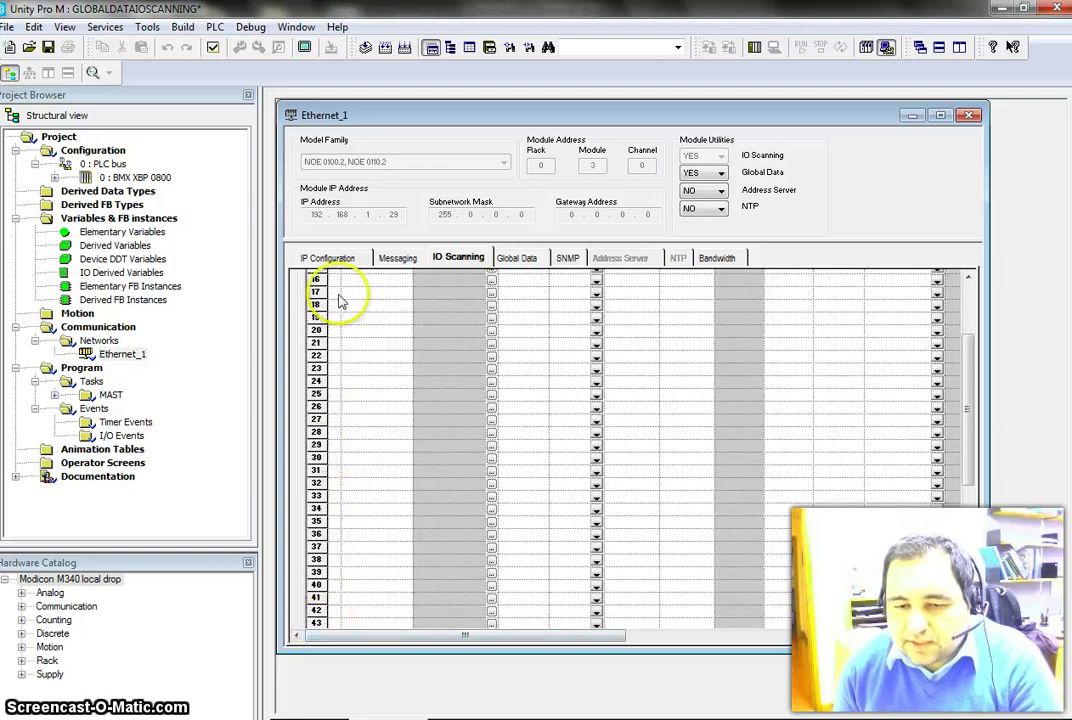
pyautogui.scroll(4, 366, 437)
pyautogui.scroll(-5, 370, 435)
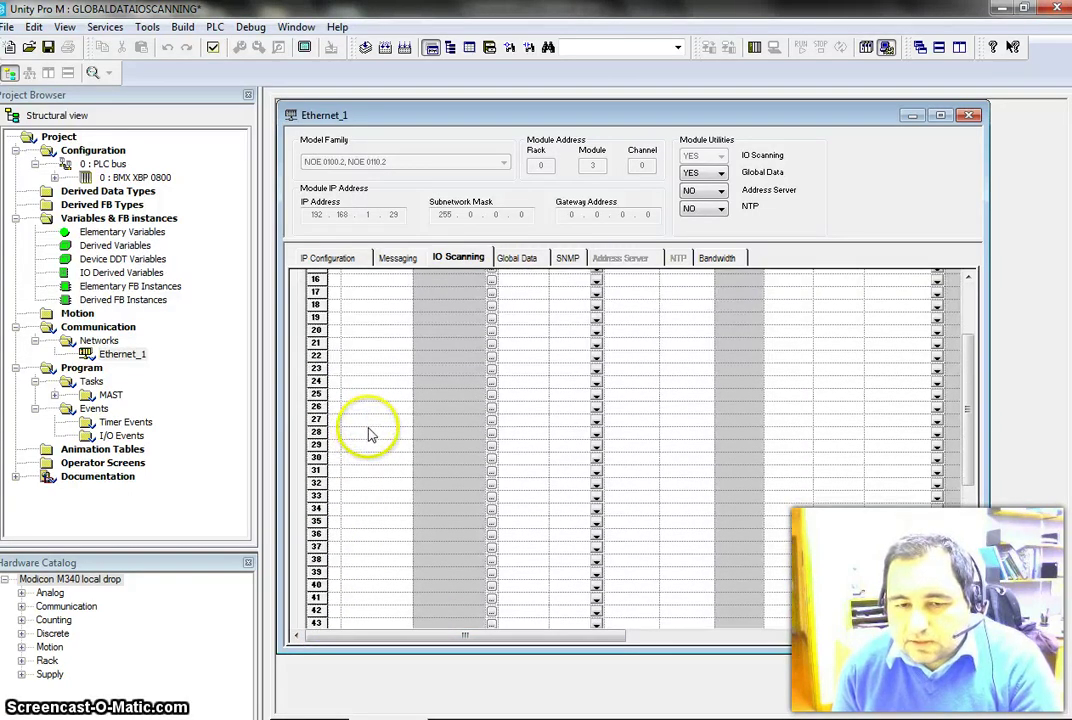
pyautogui.scroll(6, 364, 527)
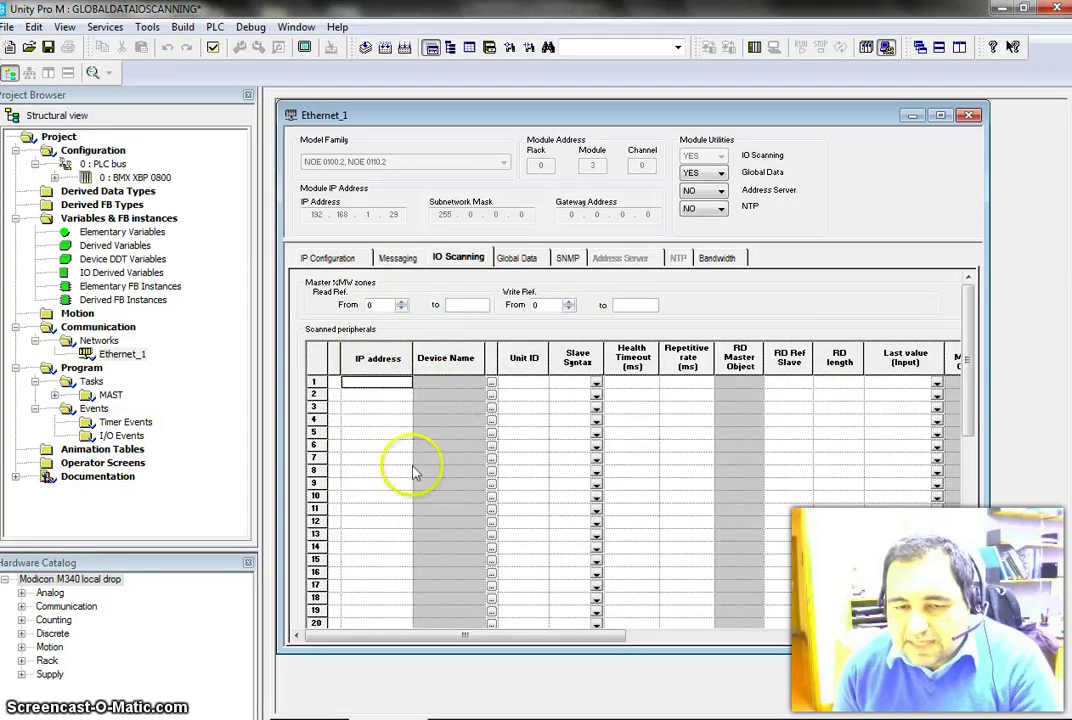
# Enter 192.168.1.30 as the IP address in the first row of scanned peripherals.
pyautogui.click(366, 387)
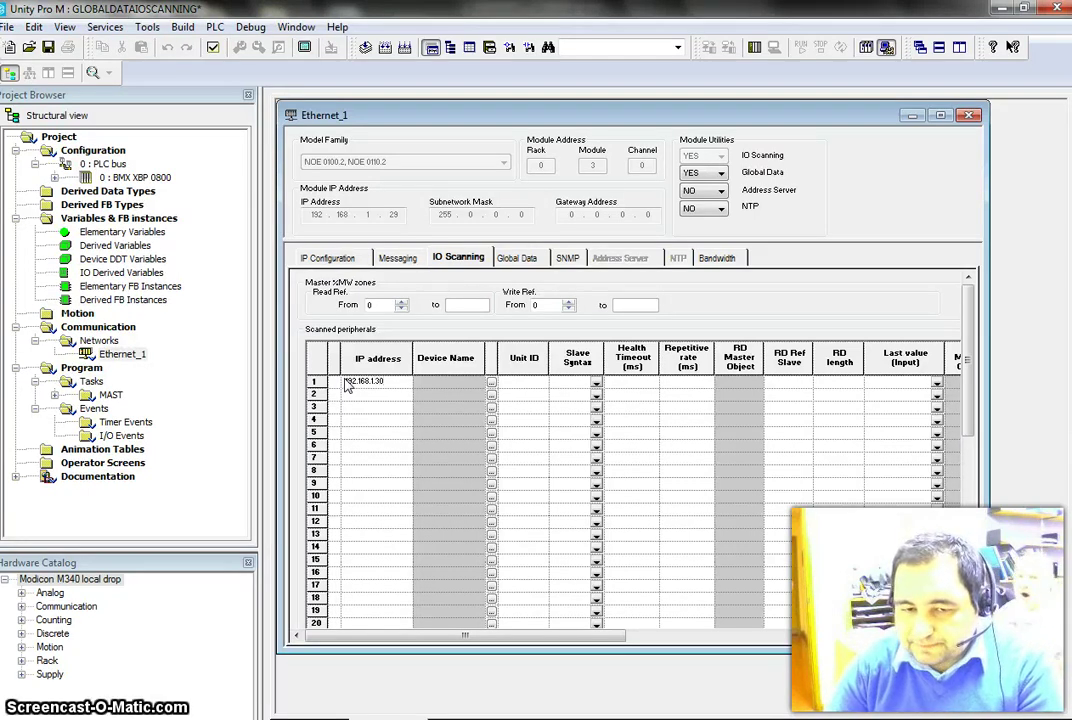
pyautogui.press('Return')
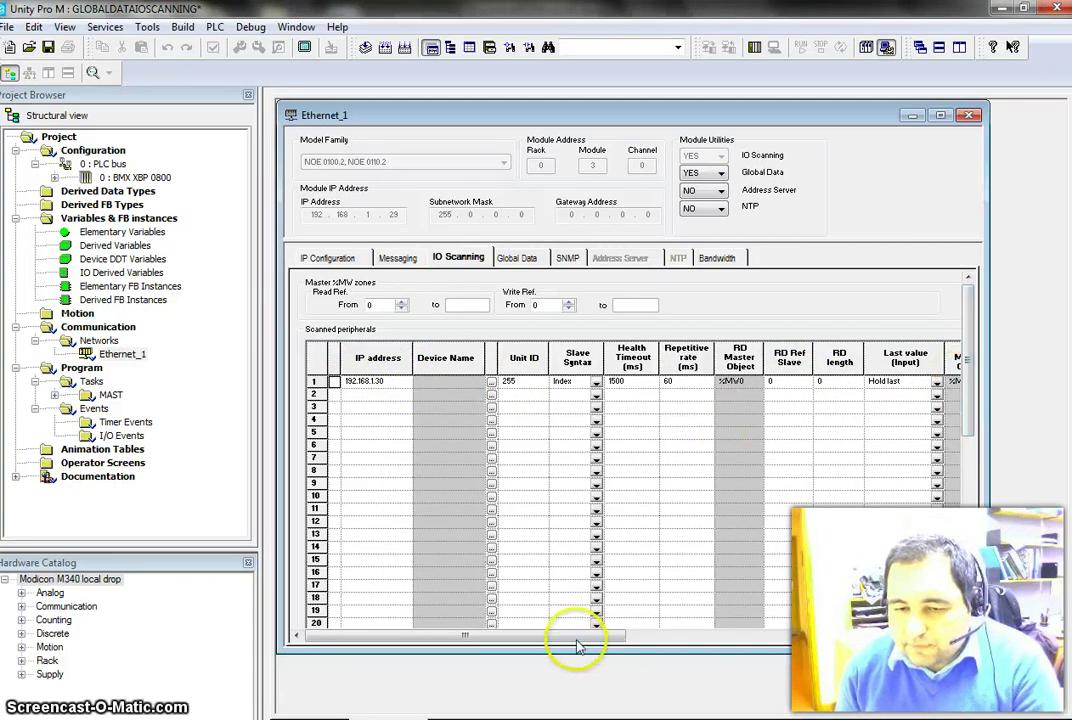
pyautogui.moveTo(577, 635); pyautogui.dragTo(560, 651)
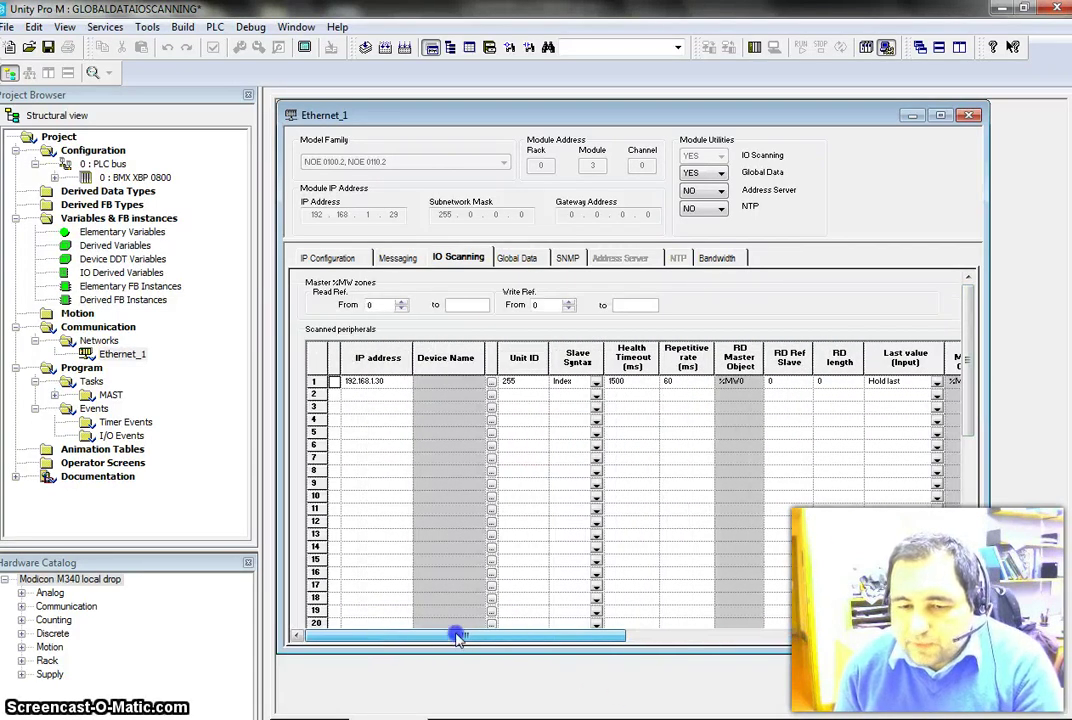
pyautogui.moveTo(457, 637); pyautogui.dragTo(458, 639)
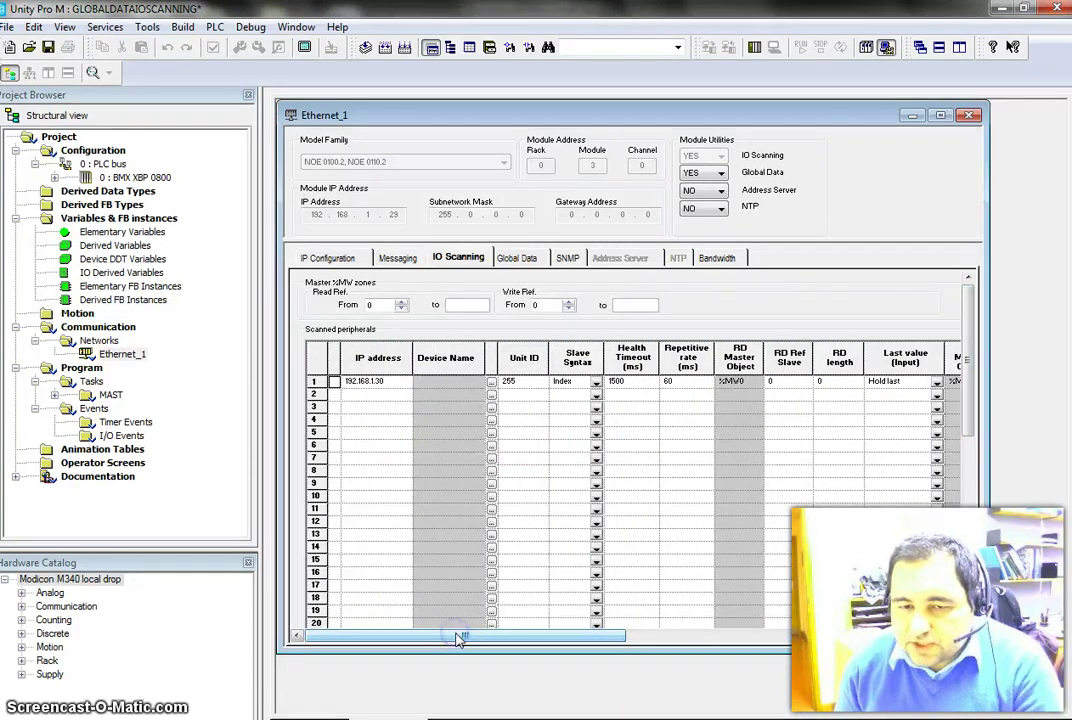
# Set the Unit ID of the first scanned peripheral to 1.
pyautogui.doubleClick(517, 381)
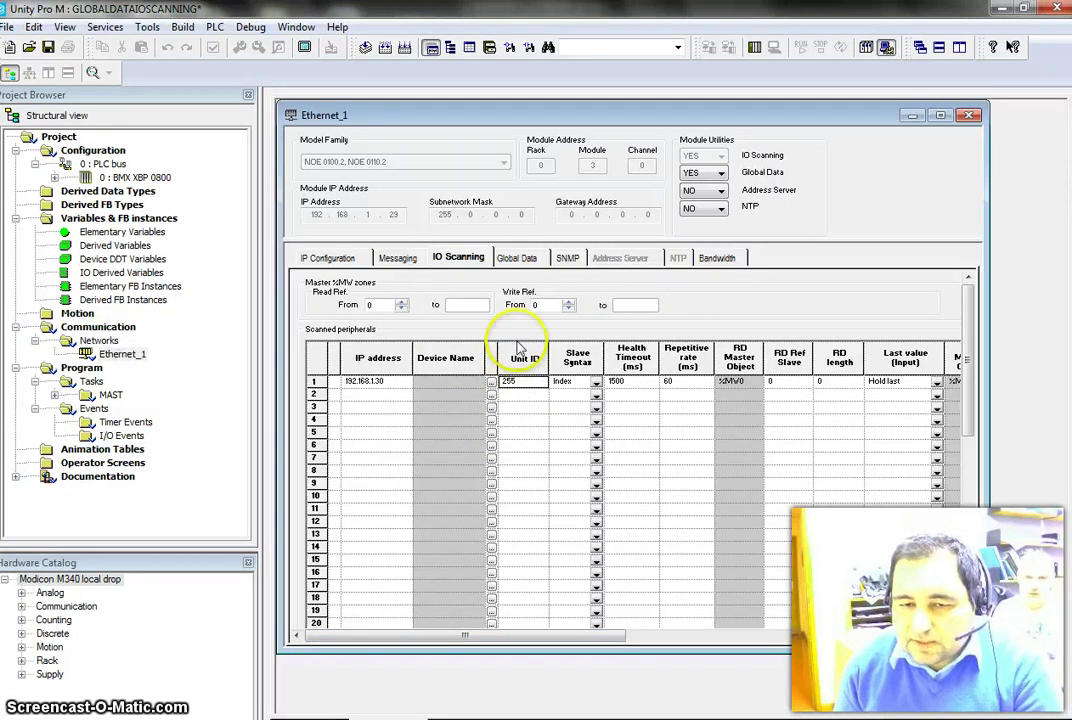
pyautogui.click(518, 382)
pyautogui.click(511, 388)
pyautogui.click(528, 399)
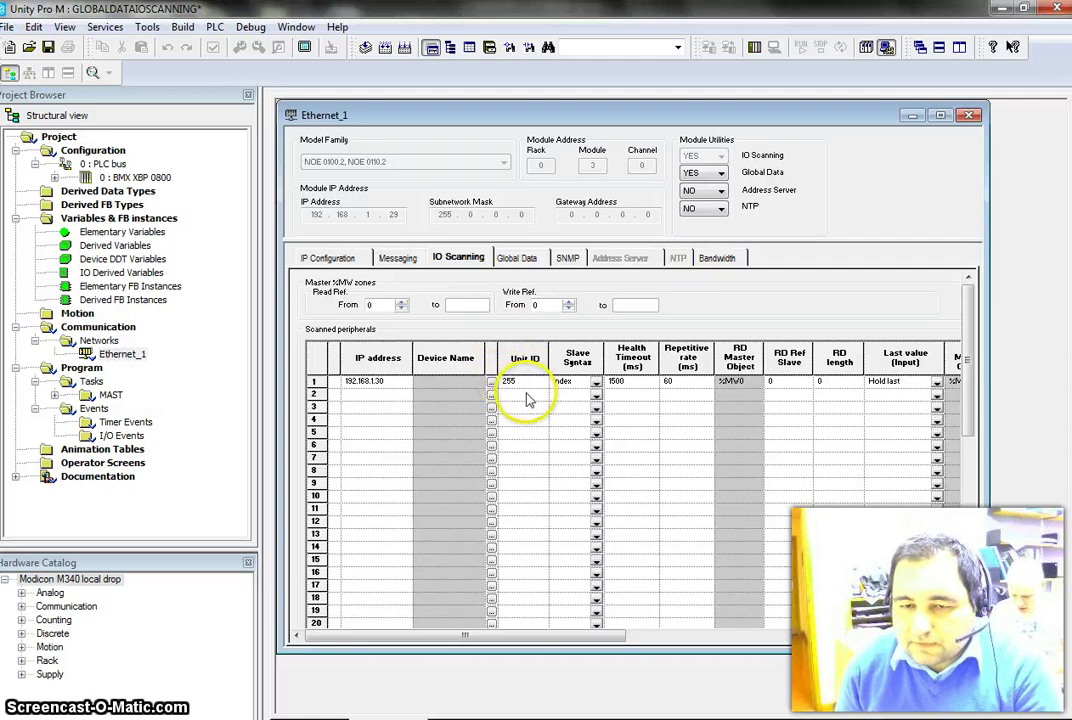
pyautogui.click(513, 388)
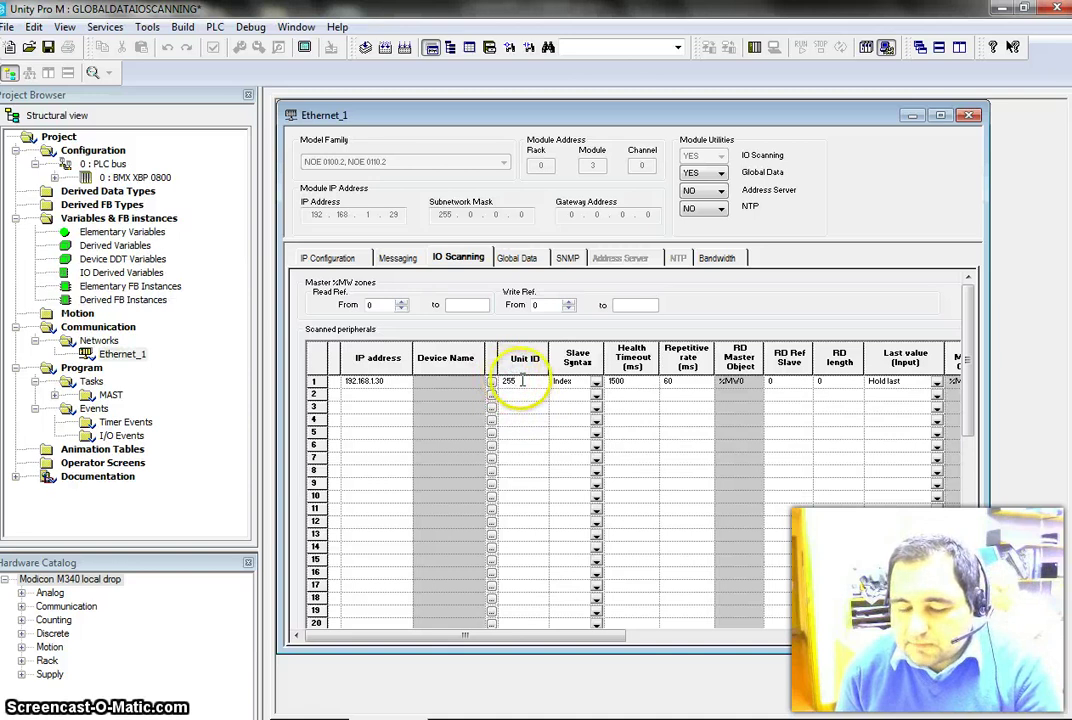
pyautogui.moveTo(520, 382); pyautogui.dragTo(494, 380)
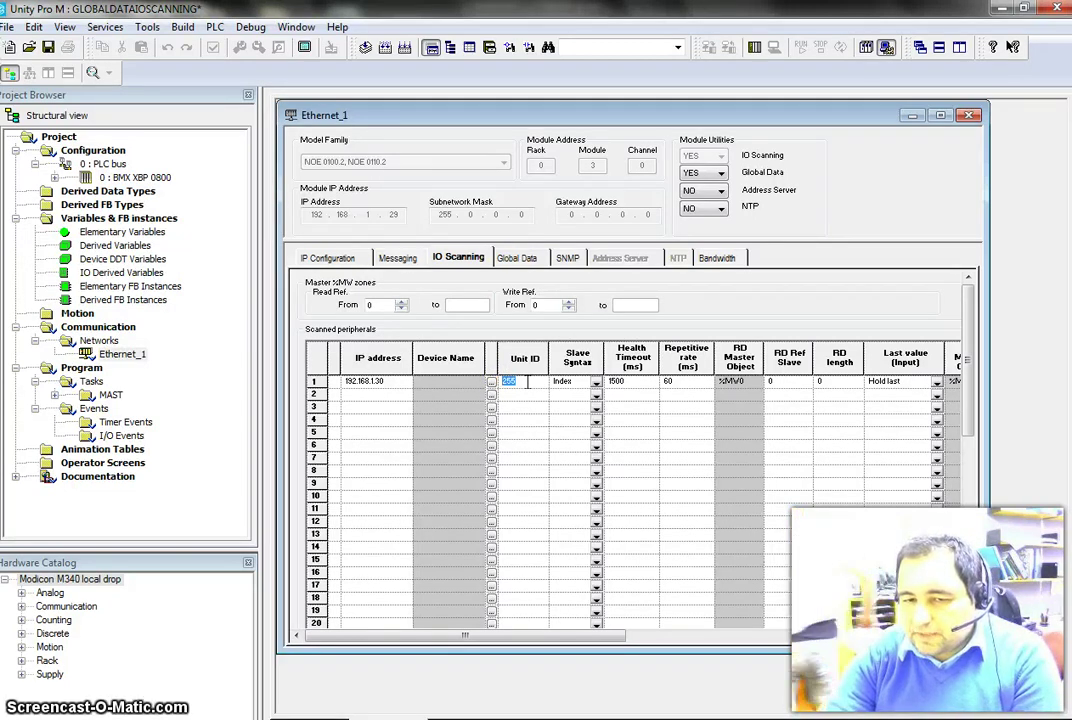
pyautogui.write('1')
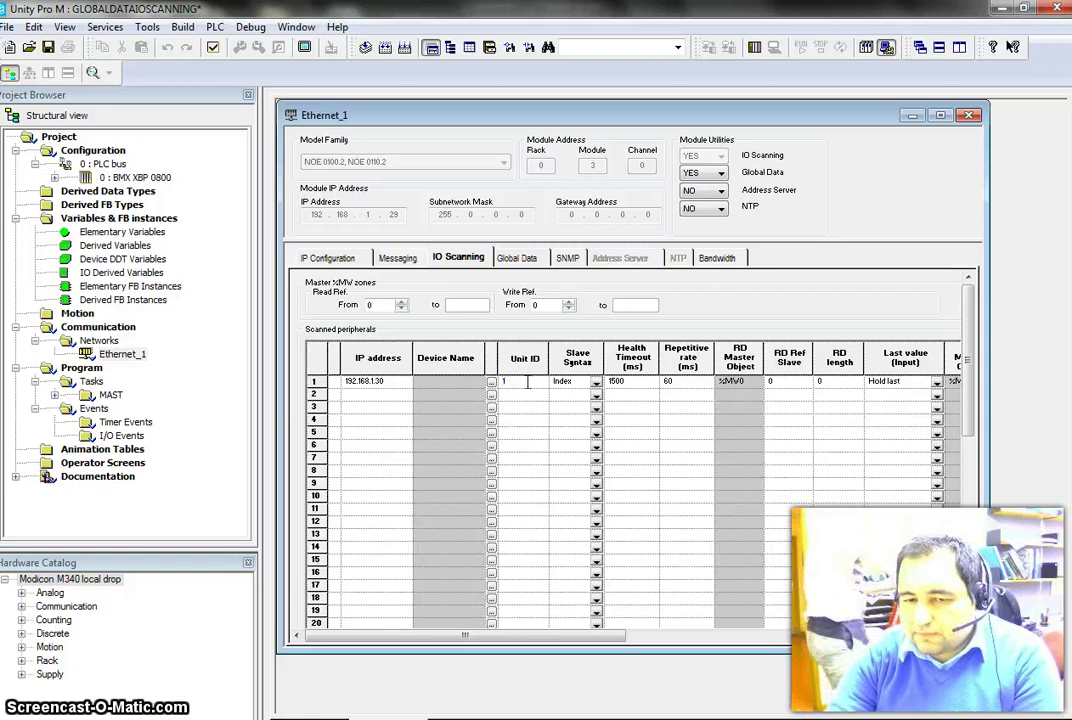
pyautogui.click(517, 390)
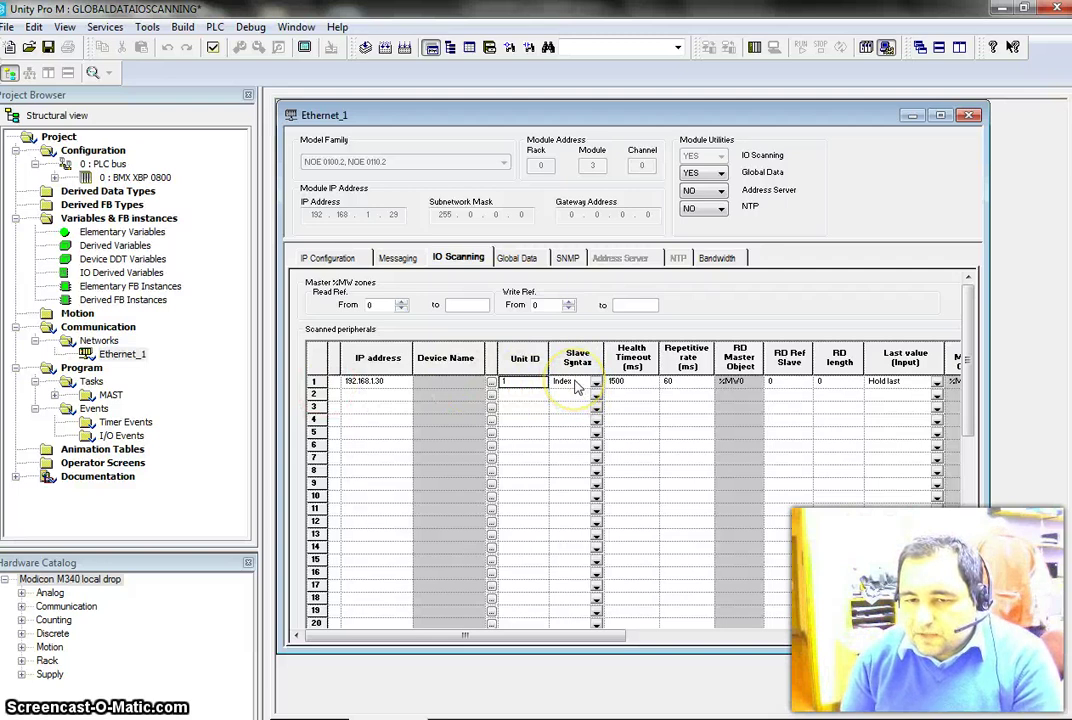
# Set the Slave Syntax of the first scanned peripheral to IEC 0.
pyautogui.click(576, 388)
pyautogui.click(594, 388)
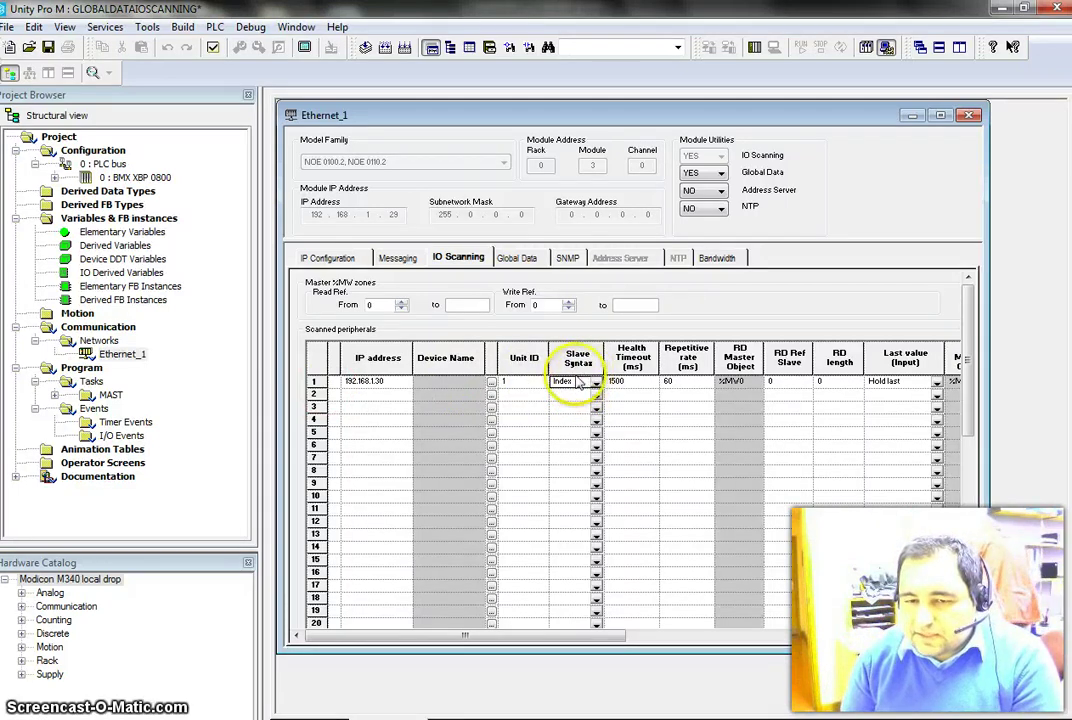
pyautogui.click(595, 390)
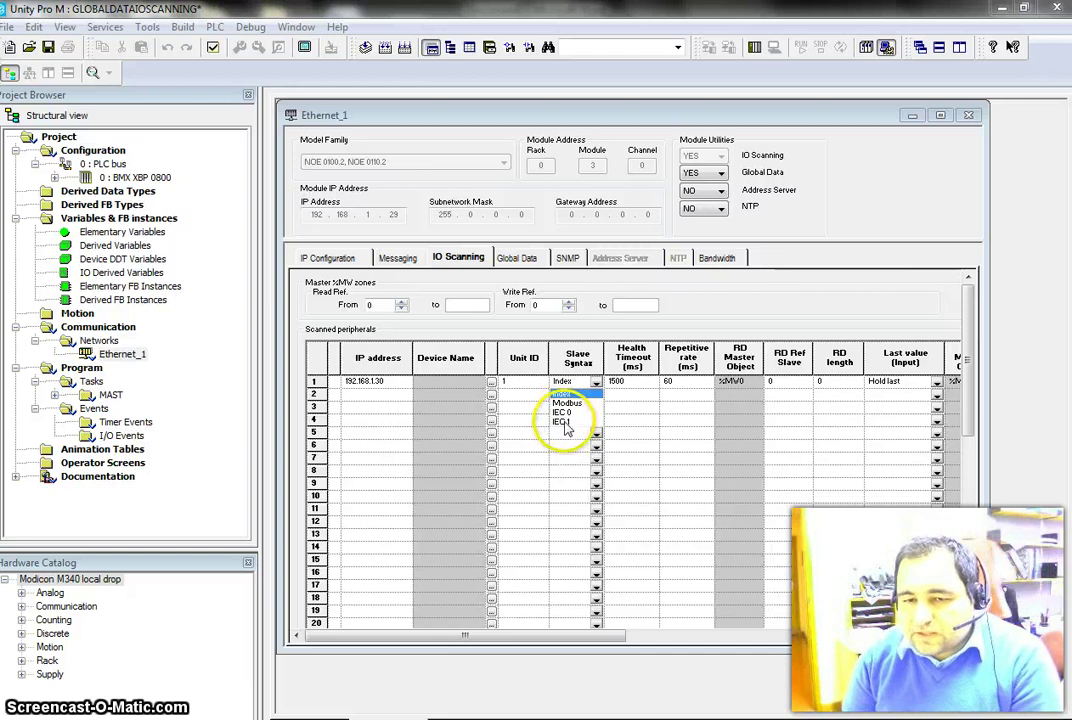
pyautogui.click(562, 413)
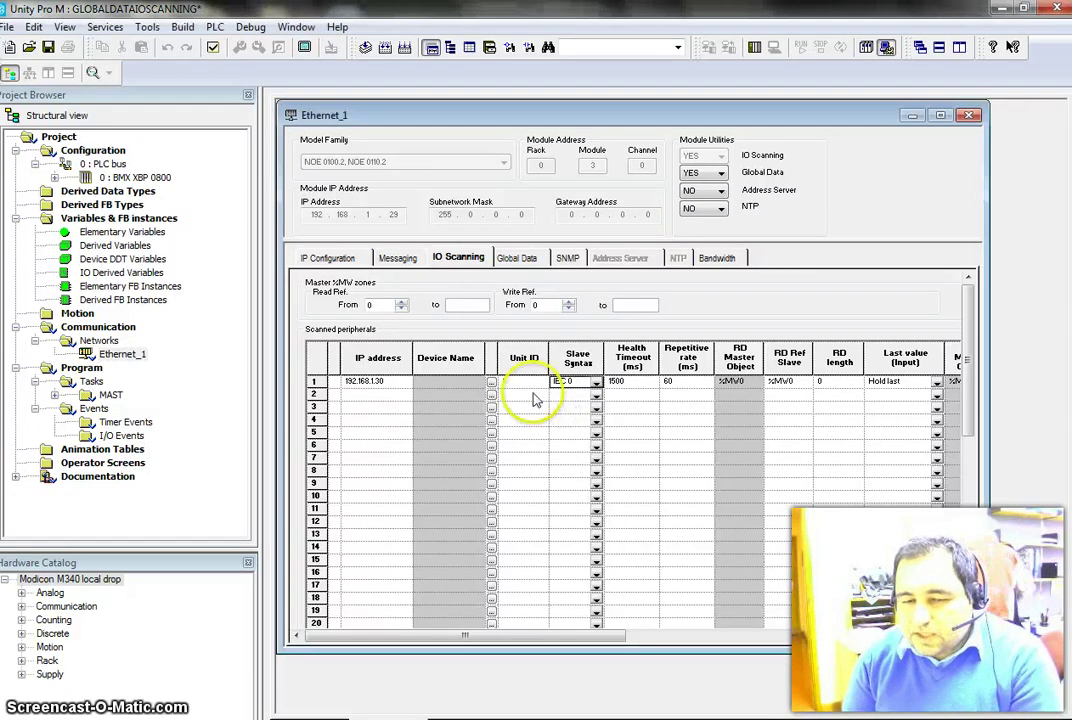
pyautogui.click(575, 390)
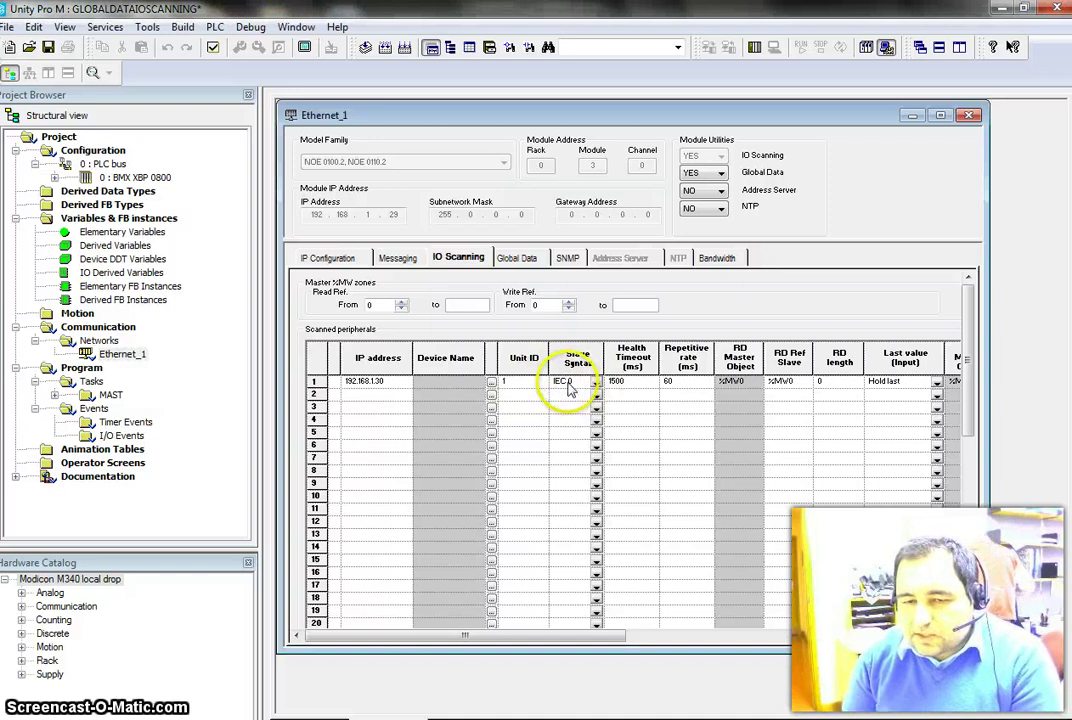
pyautogui.click(596, 385)
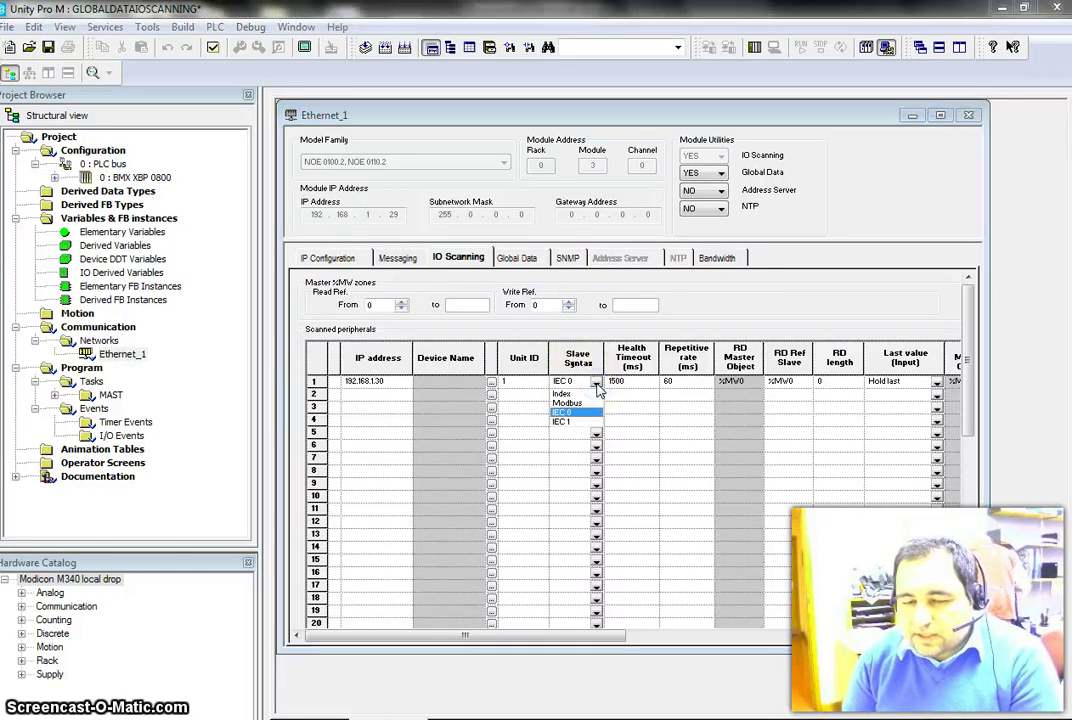
pyautogui.click(576, 411)
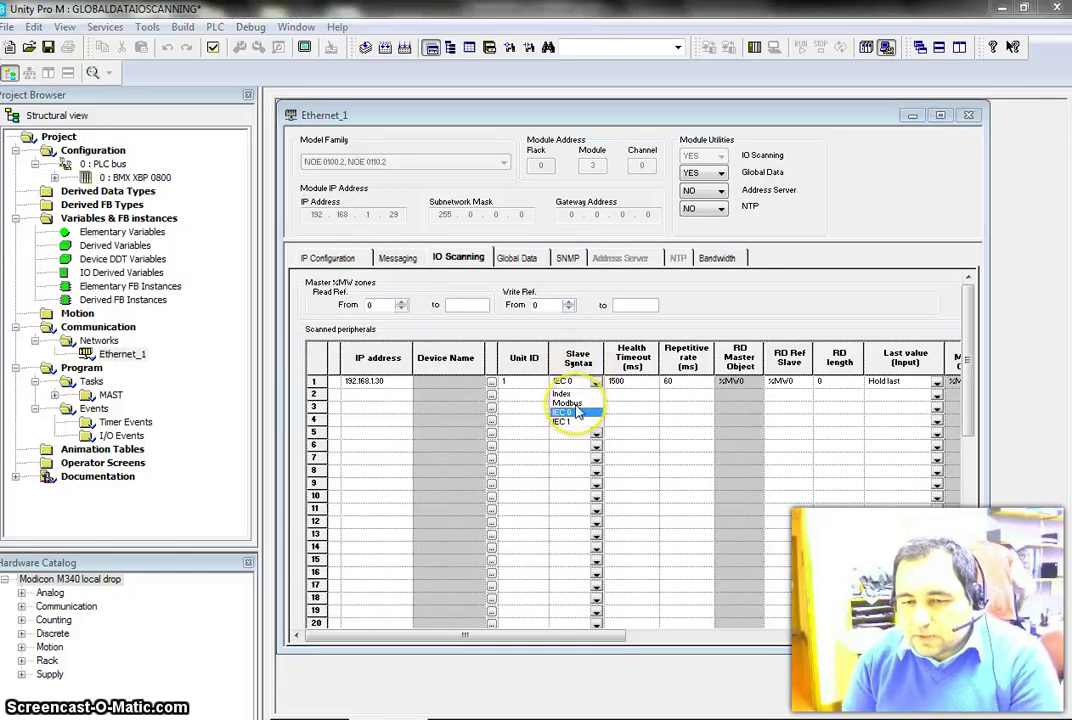
# Switch the first scanned peripheral's Slave Syntax to Modbus and return it to IEC 0.
pyautogui.click(567, 402)
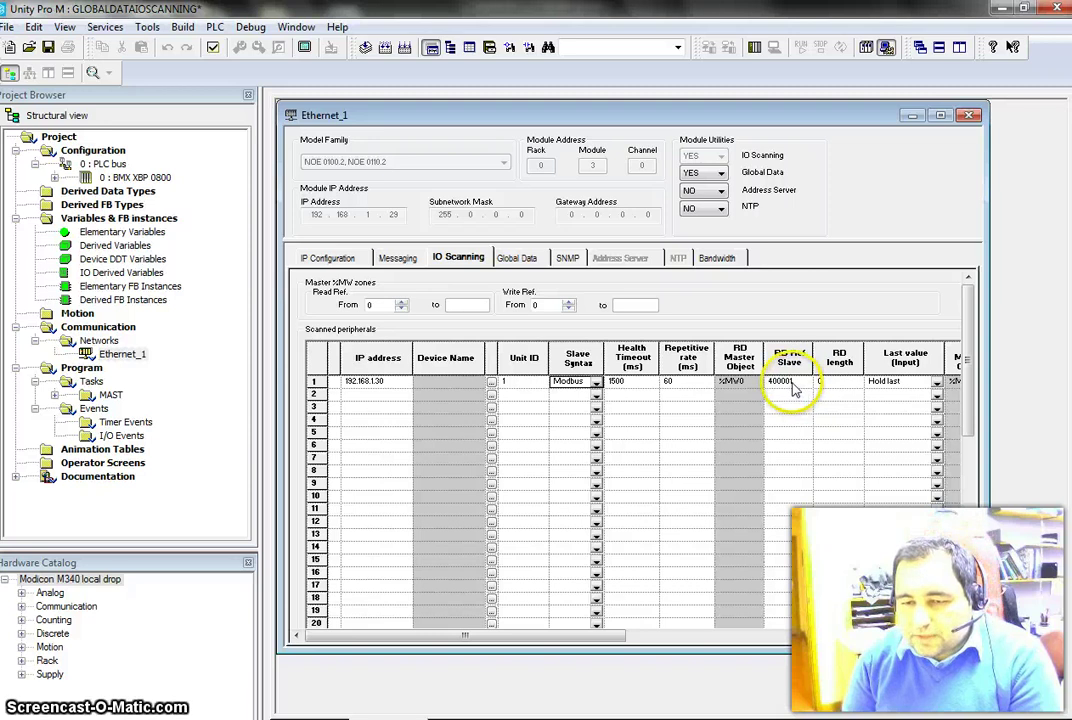
pyautogui.click(595, 386)
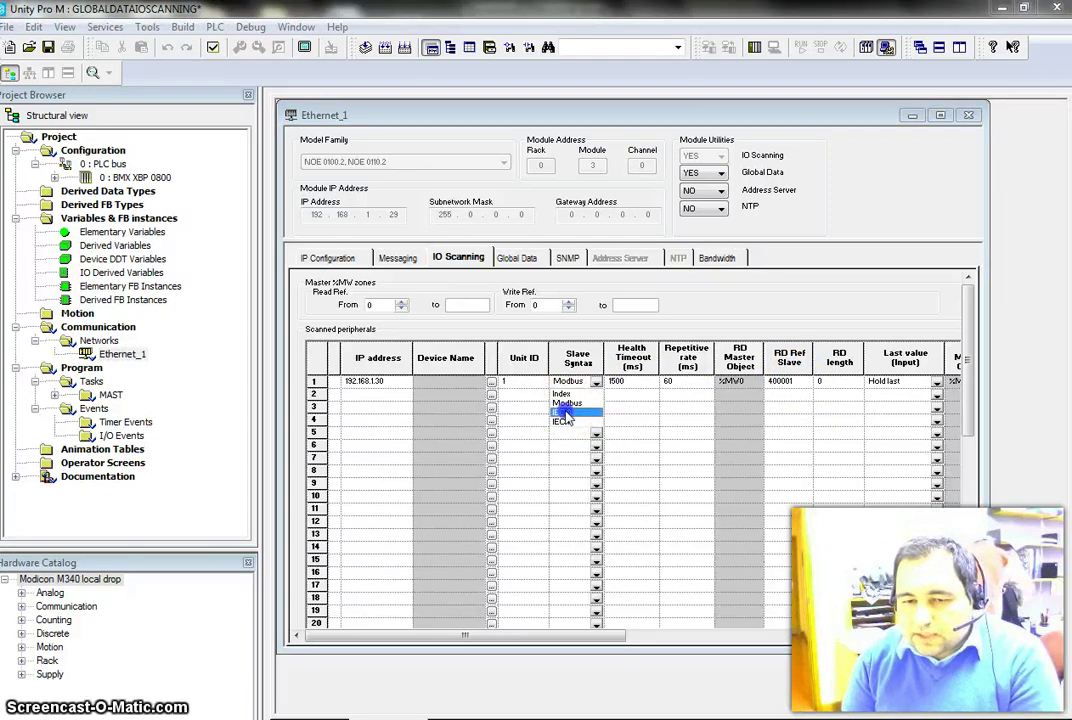
pyautogui.click(566, 413)
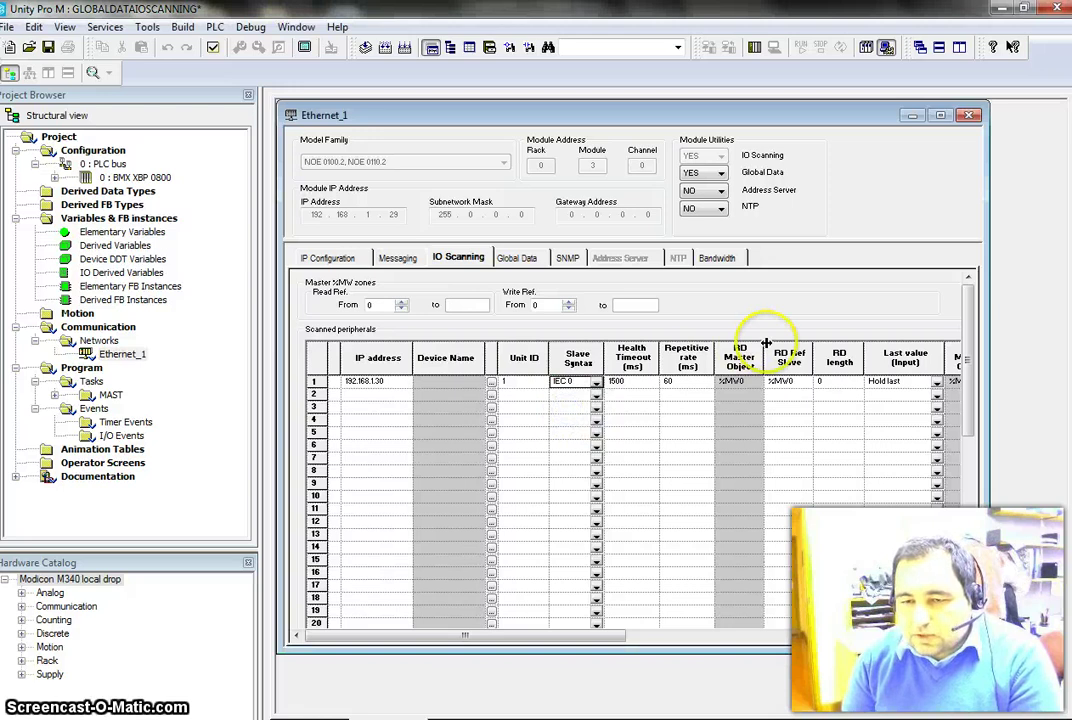
pyautogui.click(466, 384)
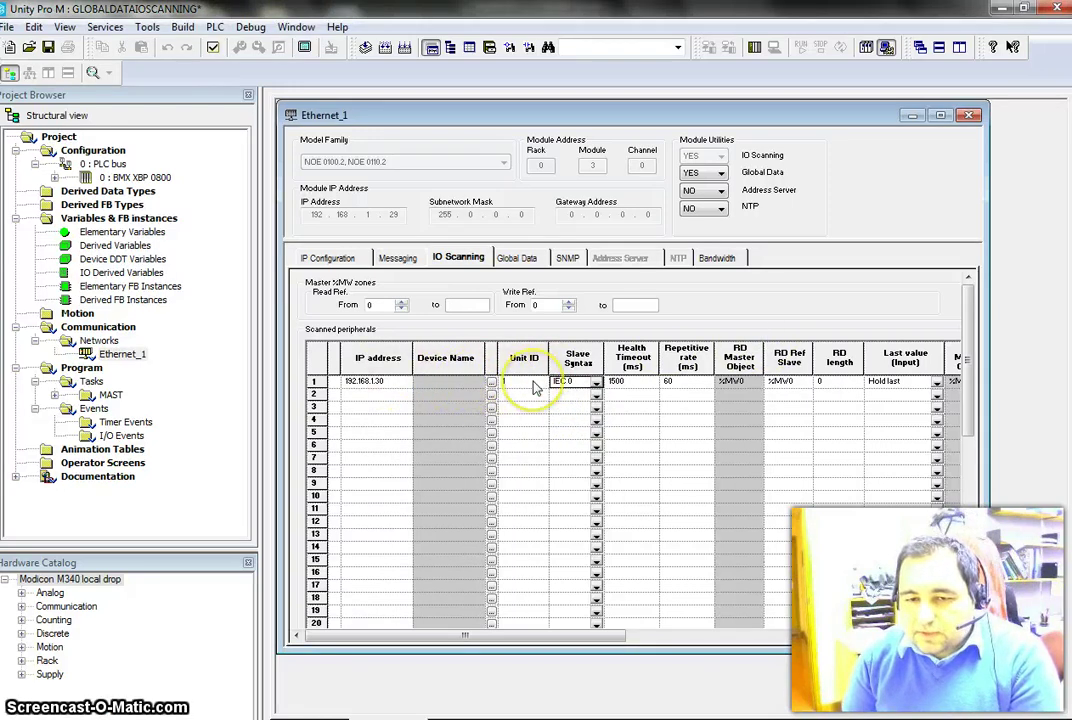
pyautogui.click(645, 386)
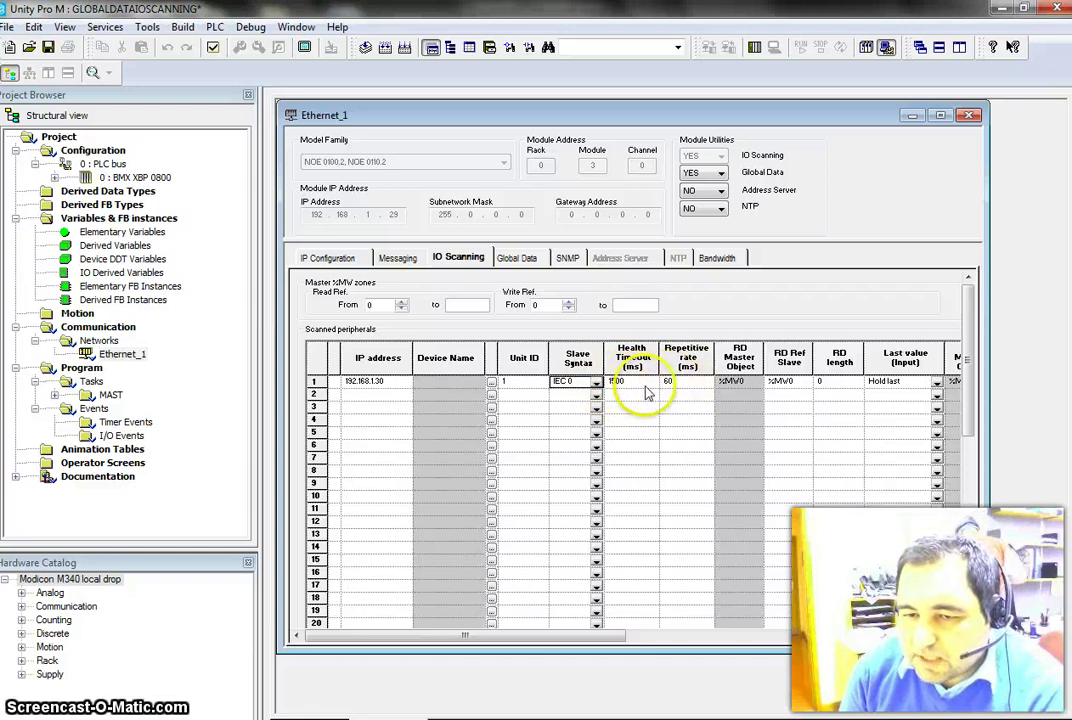
pyautogui.click(735, 388)
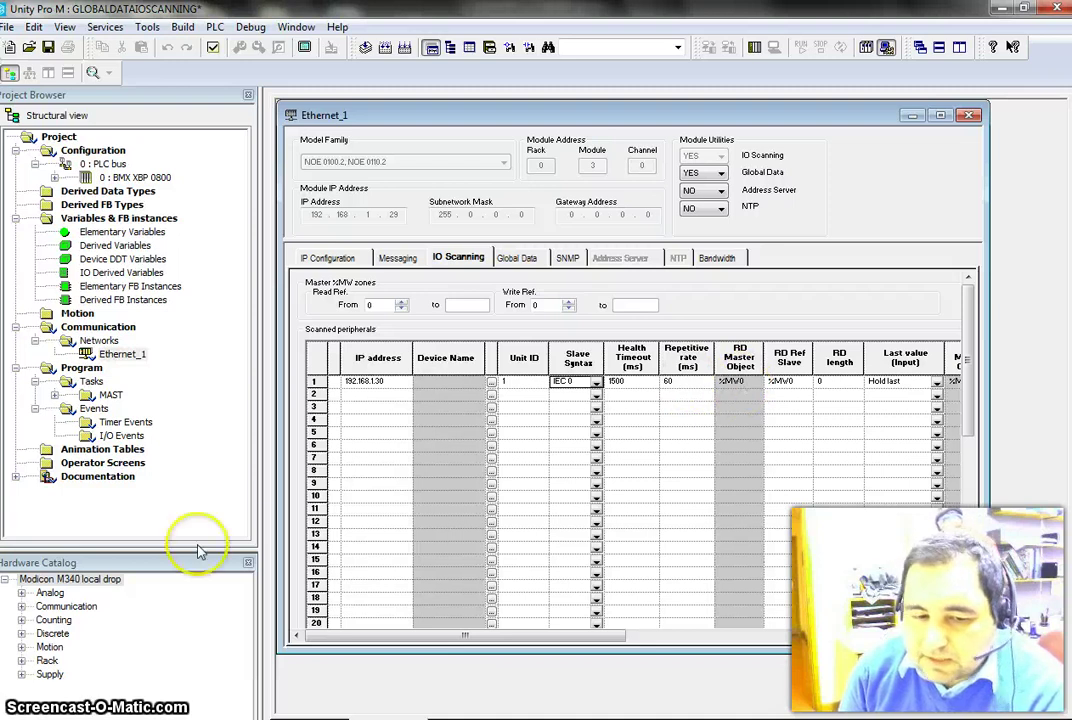
pyautogui.click(789, 384)
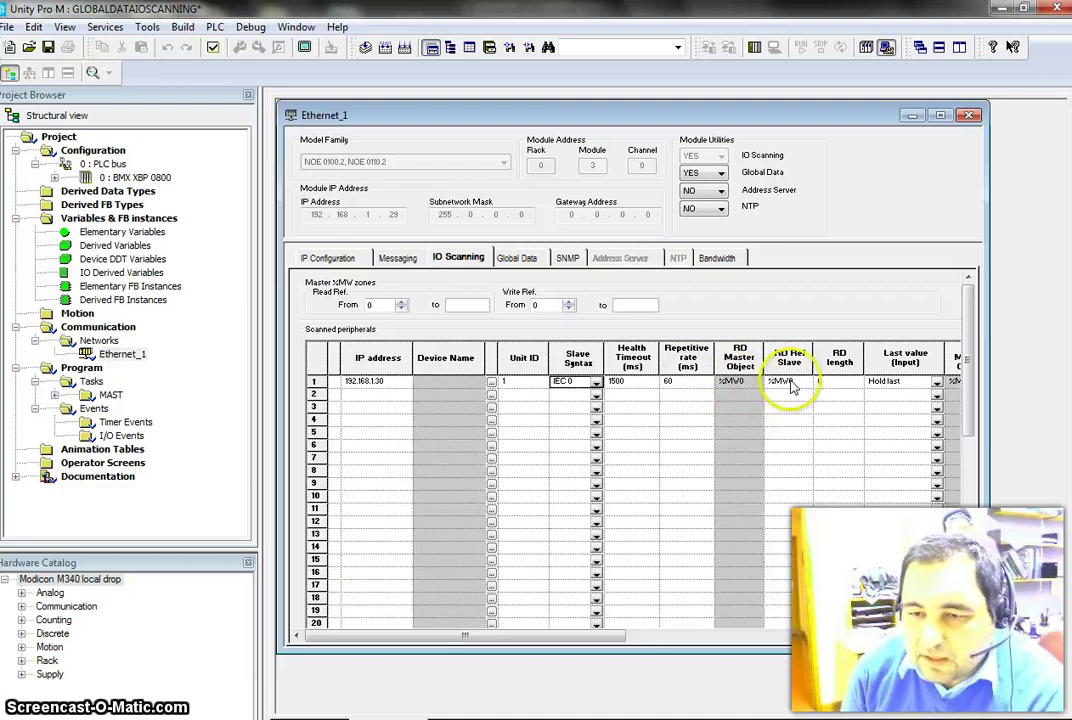
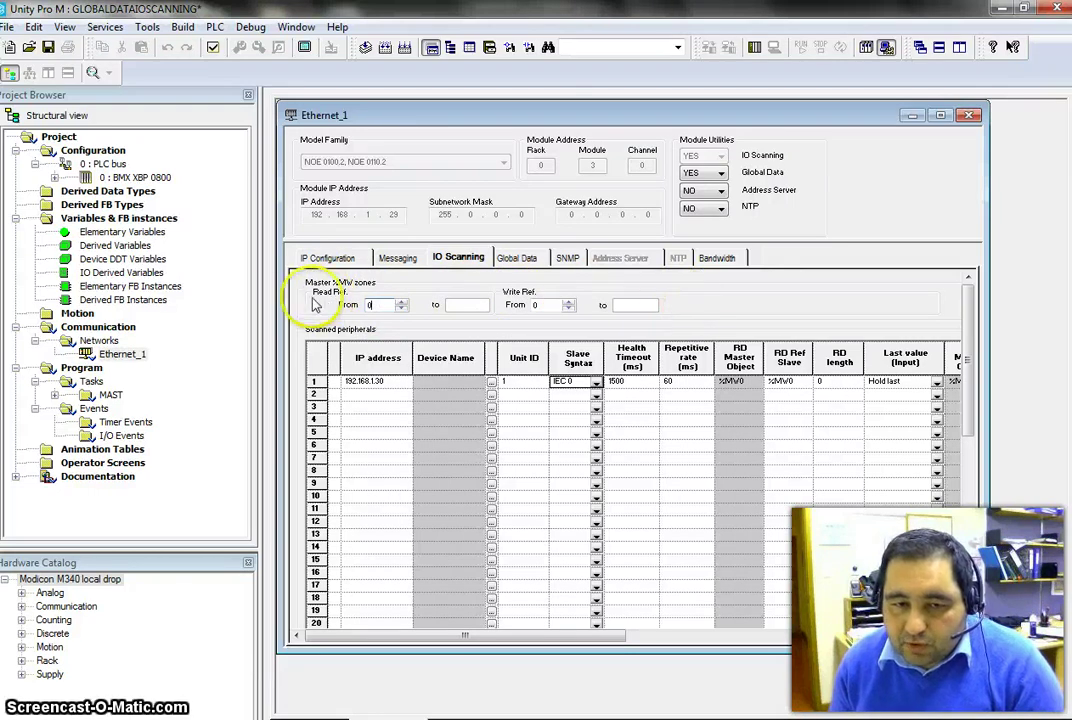
# Start the master's Read Ref. zone at 52 and set the first peripheral's RD Ref Slave to %MW10.
pyautogui.doubleClick(372, 305)
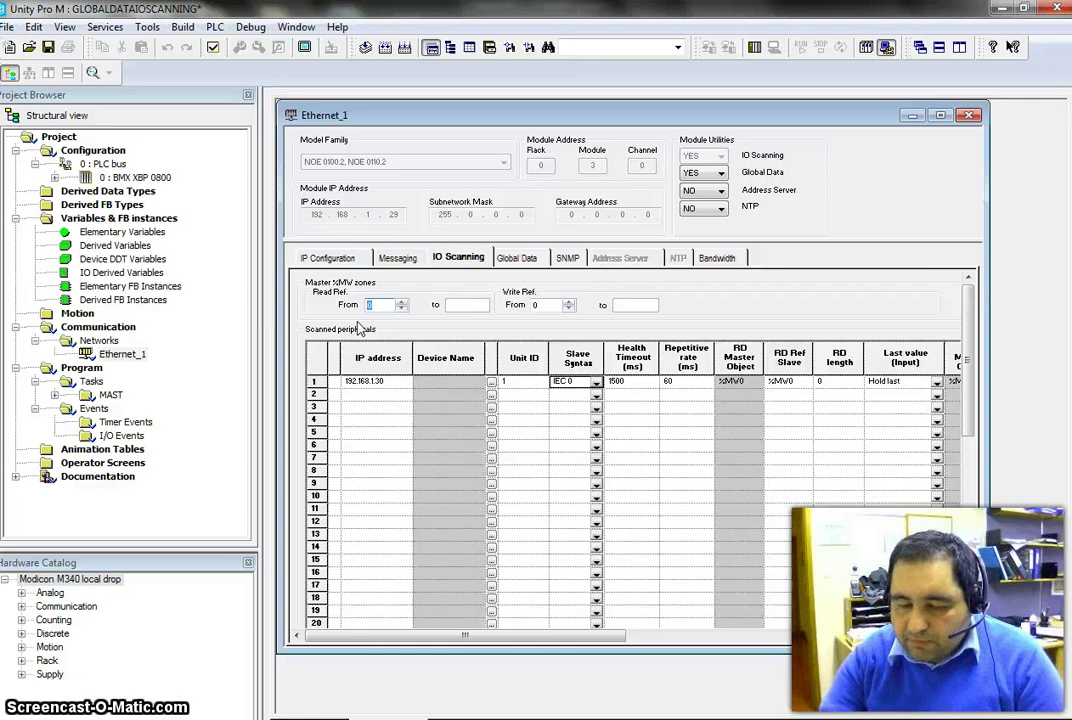
pyautogui.write('52')
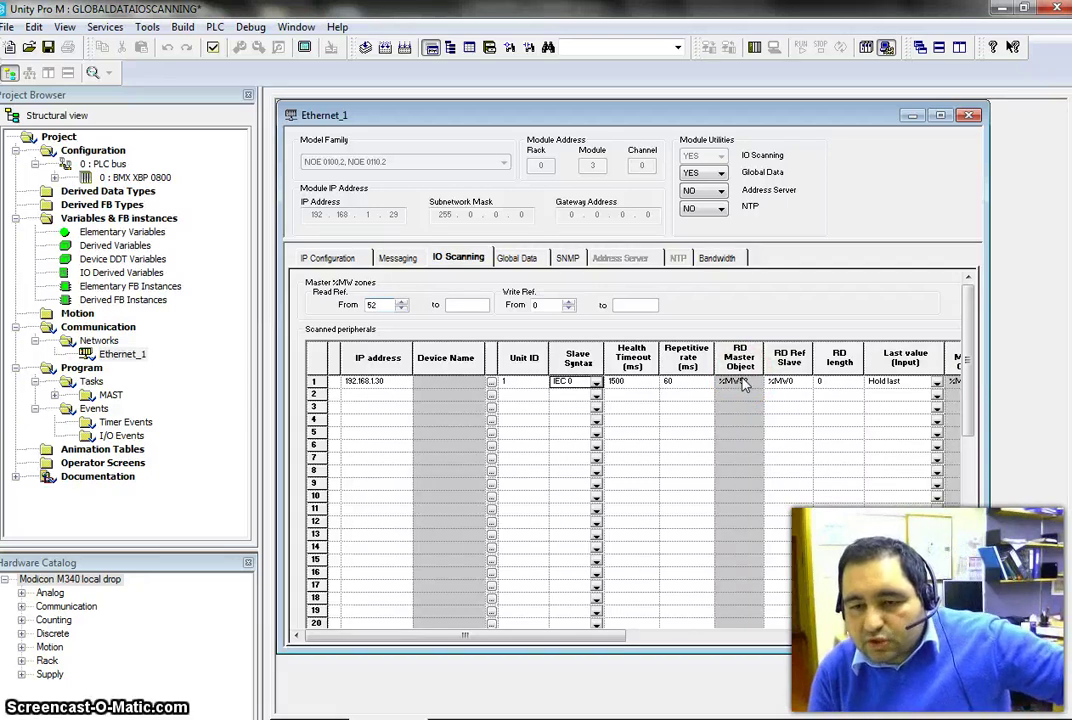
pyautogui.click(795, 381)
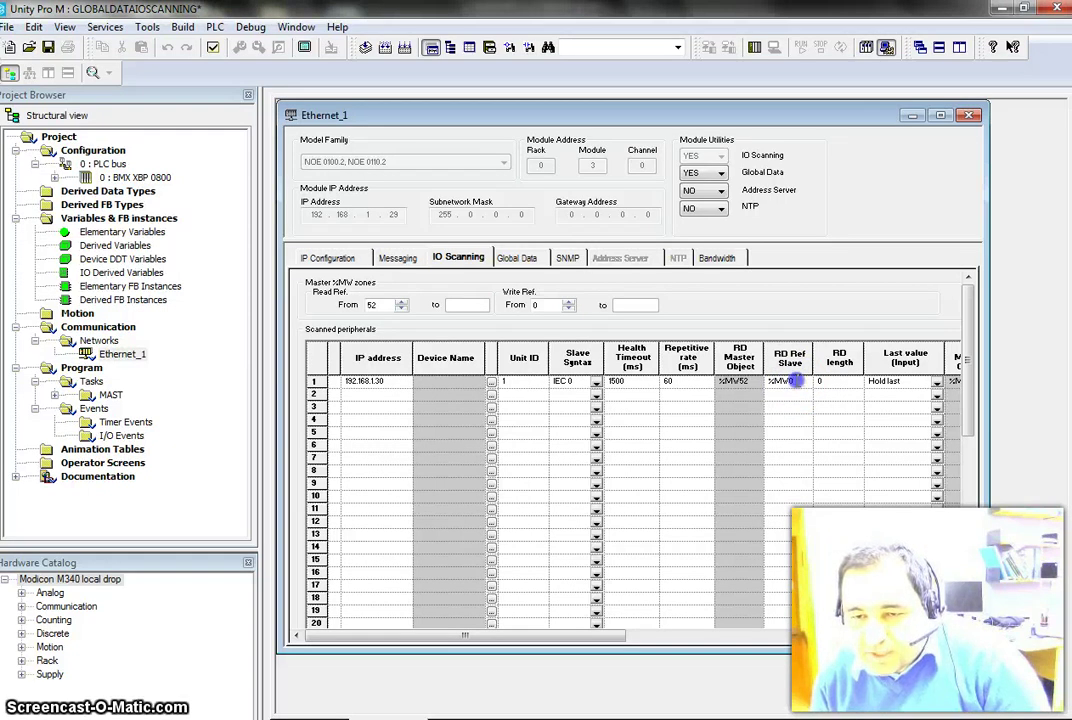
pyautogui.moveTo(787, 381); pyautogui.dragTo(796, 381)
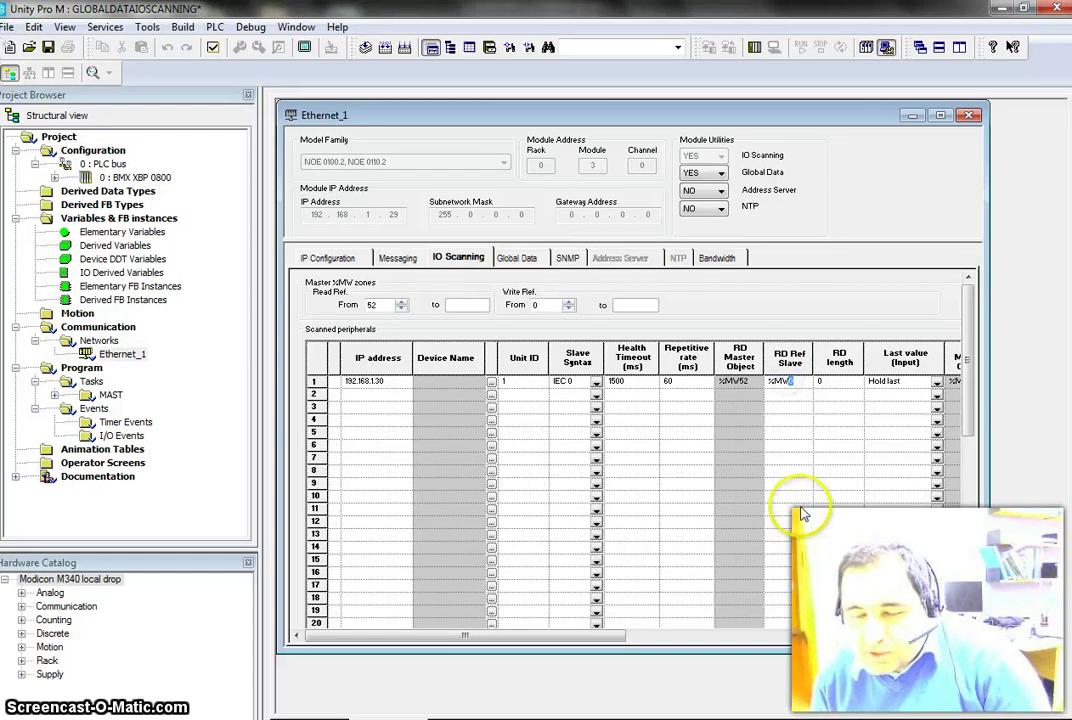
pyautogui.write('10')
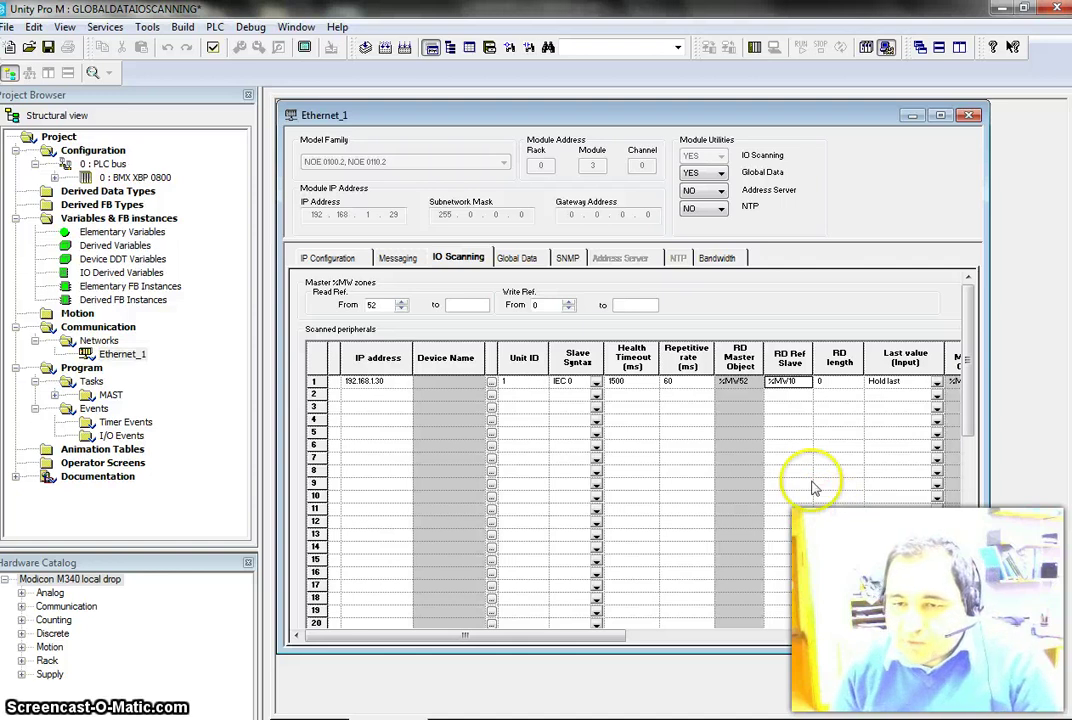
# Set the RD length of the first scanned peripheral to 5.
pyautogui.click(833, 382)
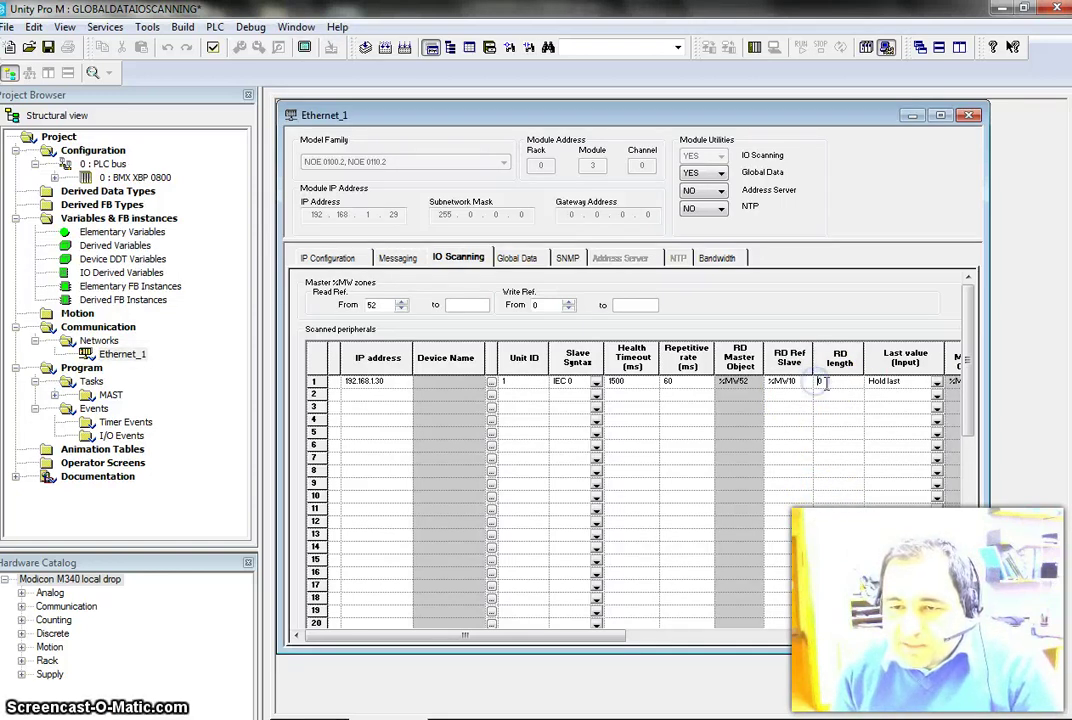
pyautogui.doubleClick(820, 381)
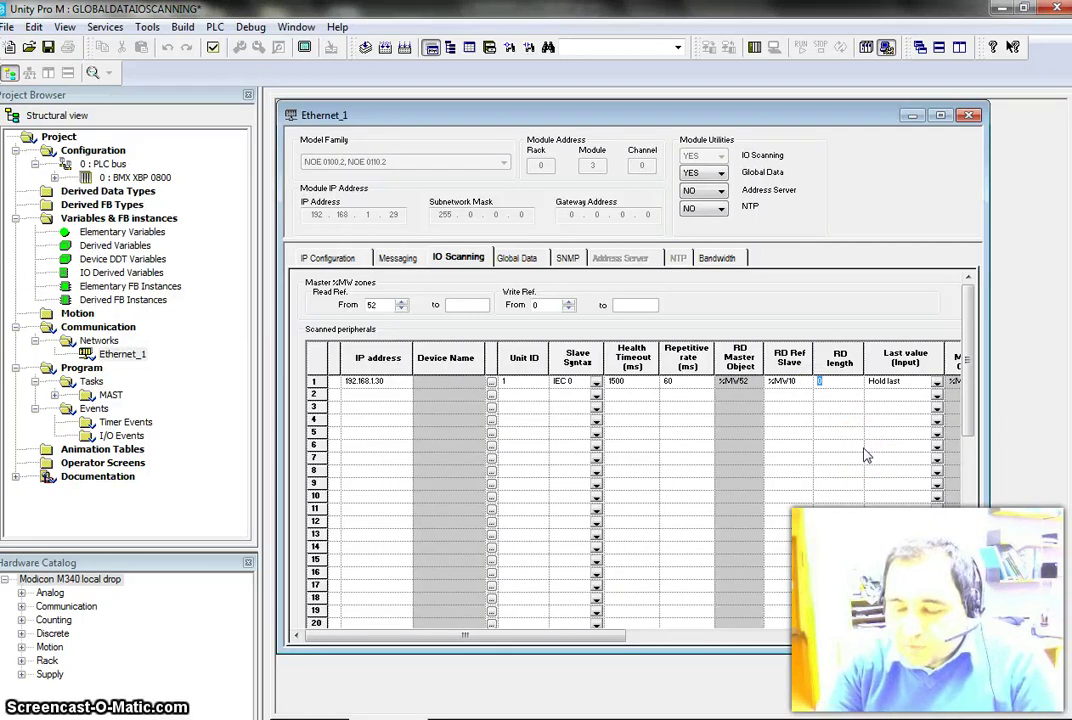
pyautogui.click(836, 396)
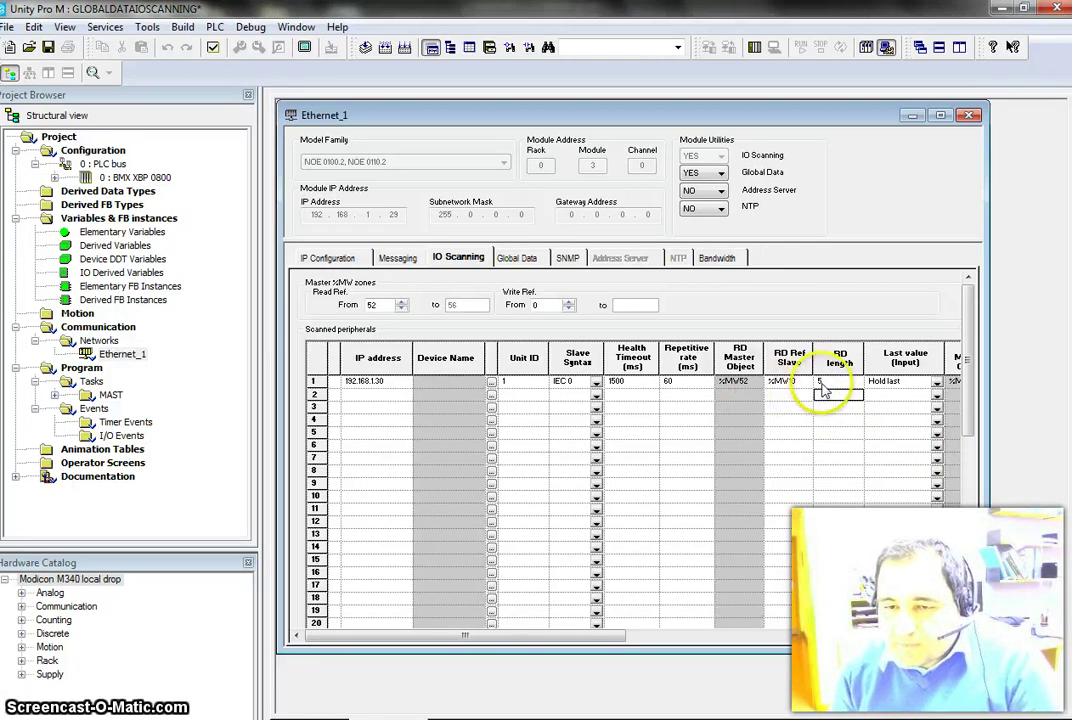
# Examine how the first peripheral's RD Master Object, RD Ref Slave and RD length entries relate to each other.
pyautogui.click(822, 382)
pyautogui.click(825, 393)
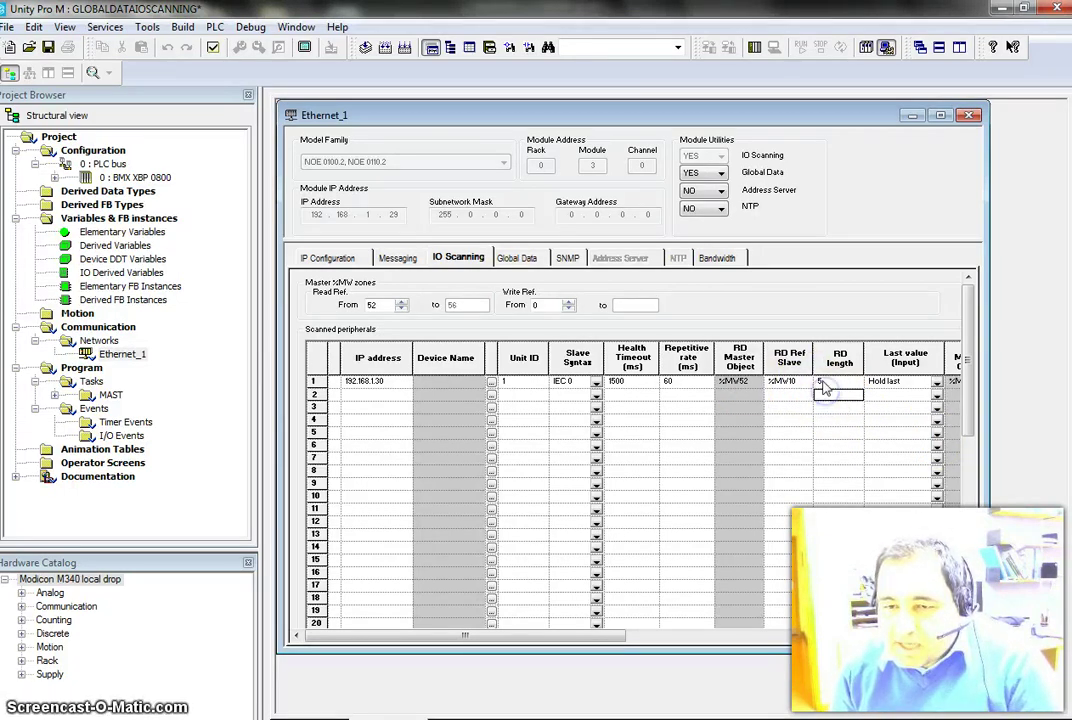
pyautogui.click(790, 386)
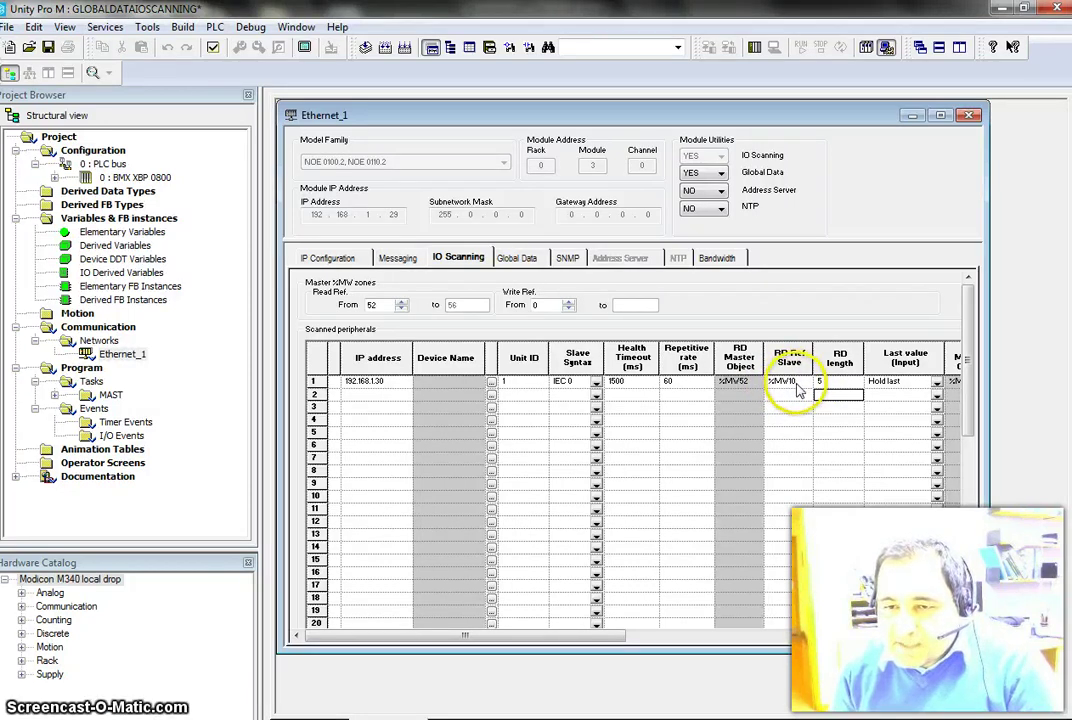
pyautogui.doubleClick(797, 383)
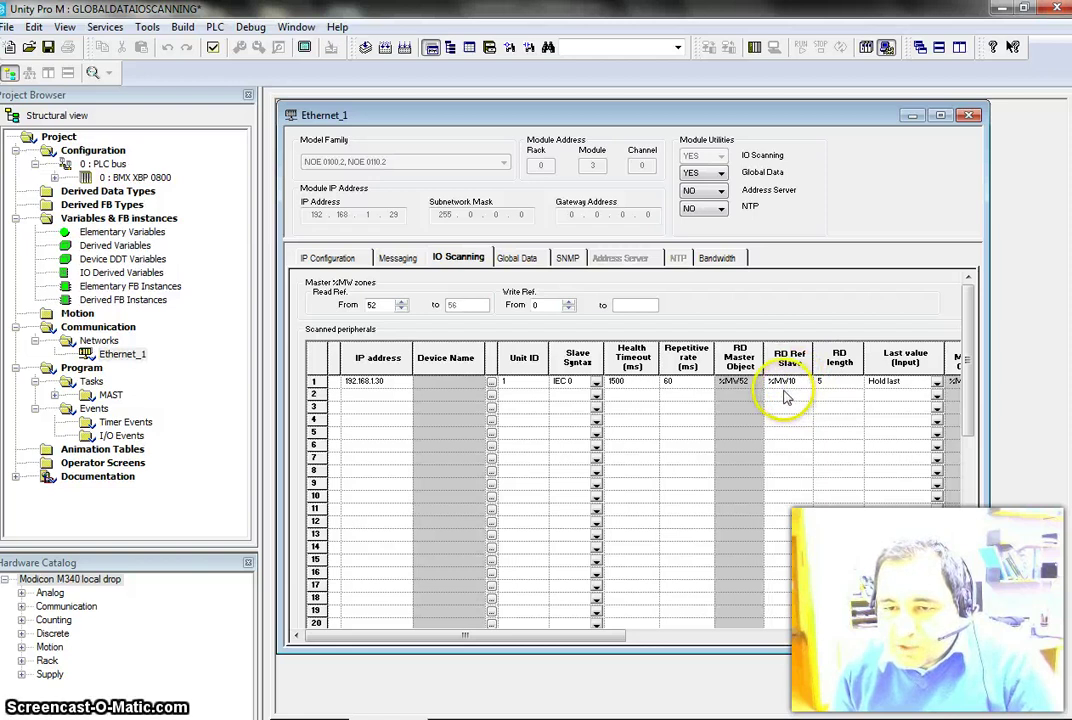
pyautogui.click(733, 385)
pyautogui.click(737, 390)
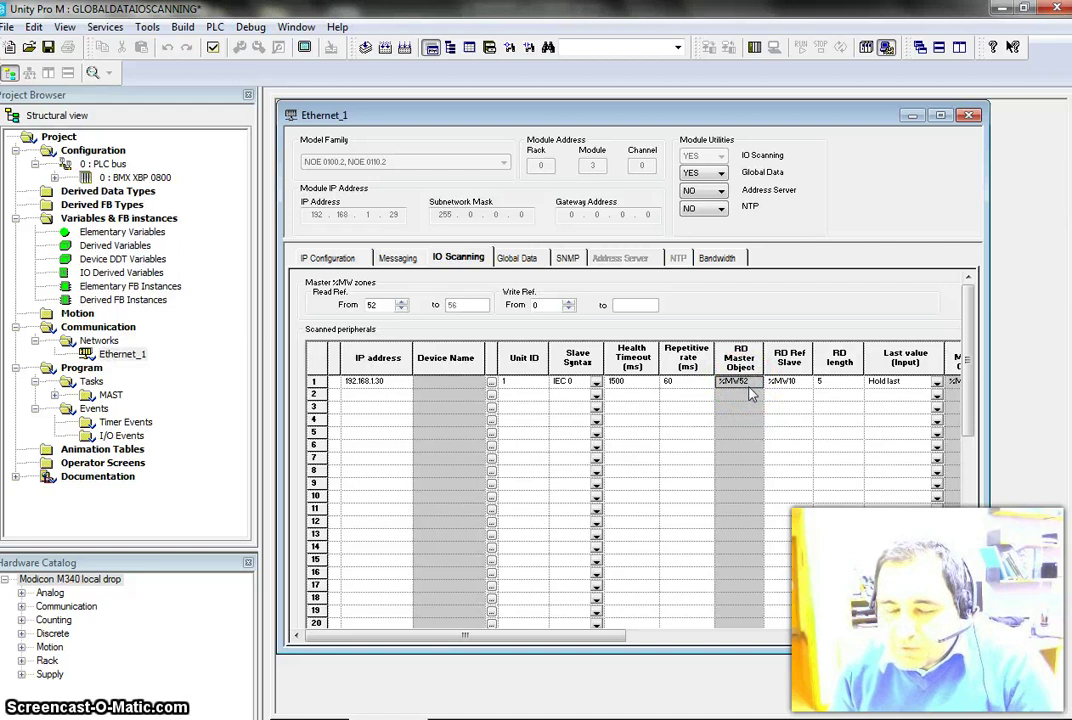
pyautogui.click(743, 411)
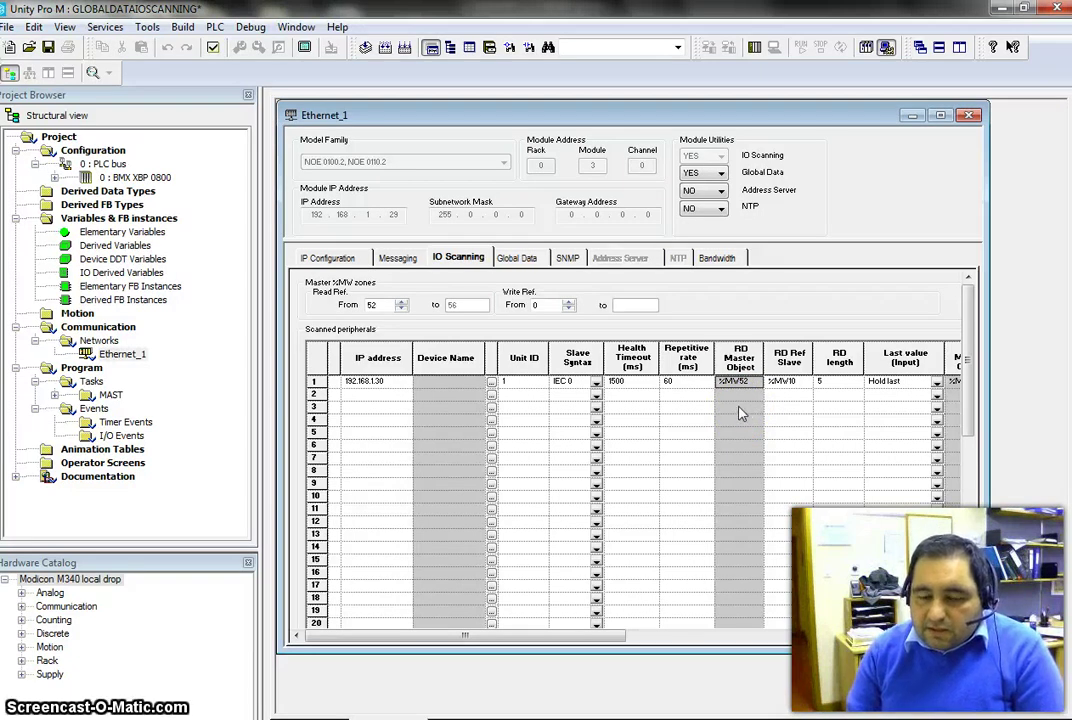
pyautogui.click(733, 382)
pyautogui.click(788, 386)
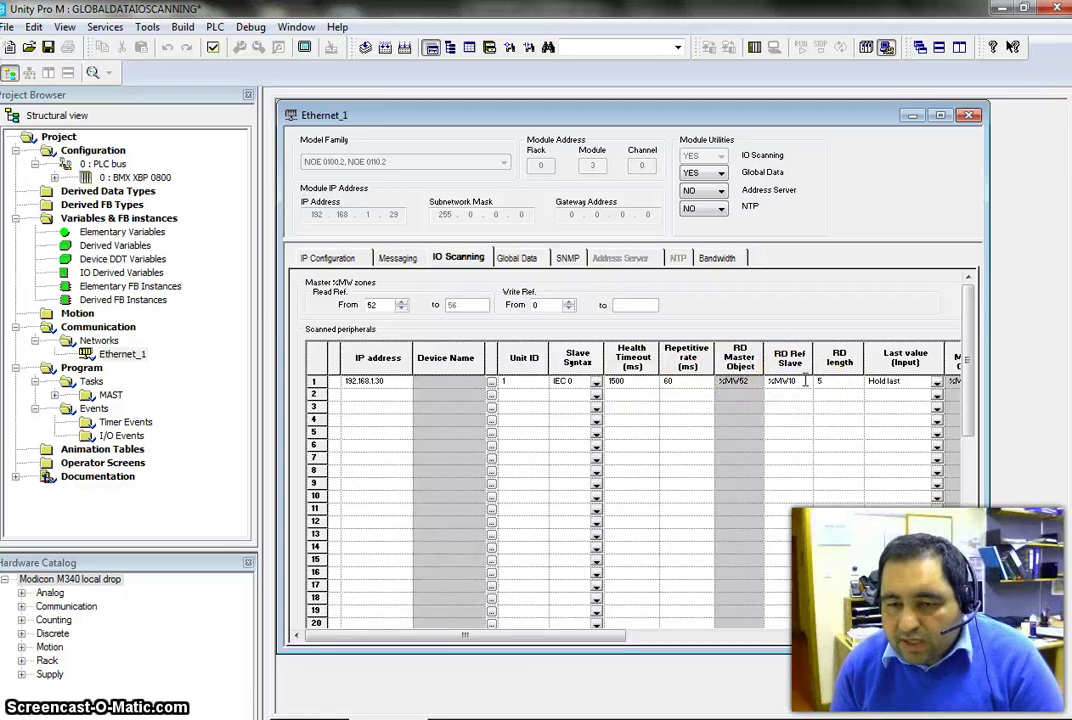
pyautogui.click(800, 376)
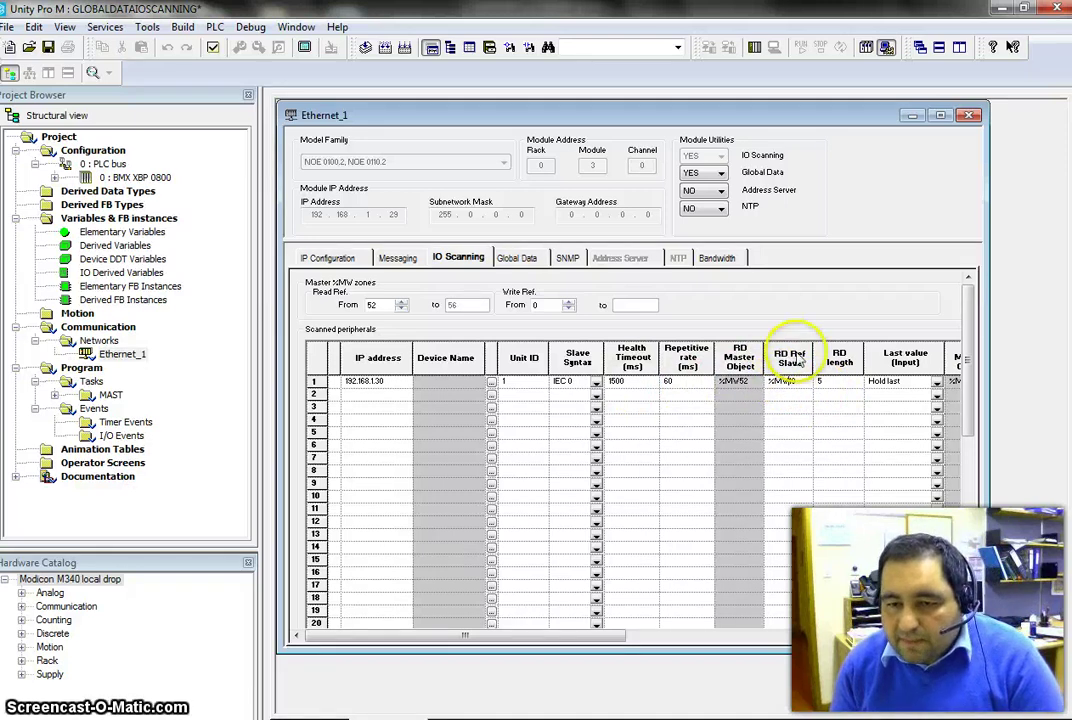
pyautogui.click(804, 379)
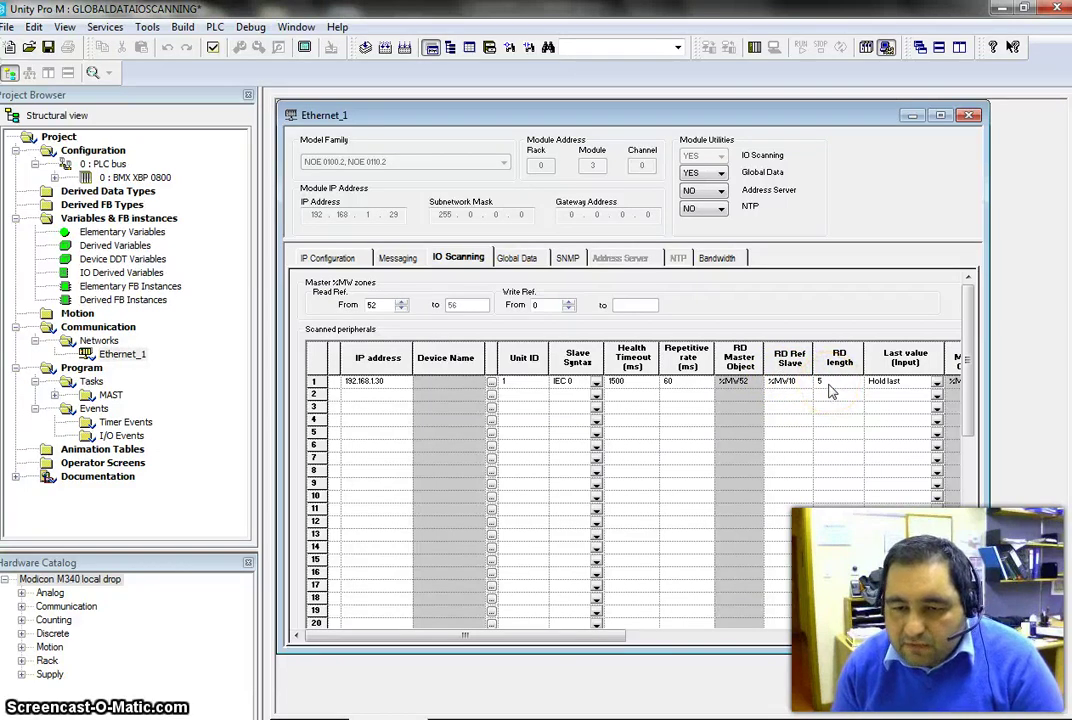
pyautogui.click(829, 386)
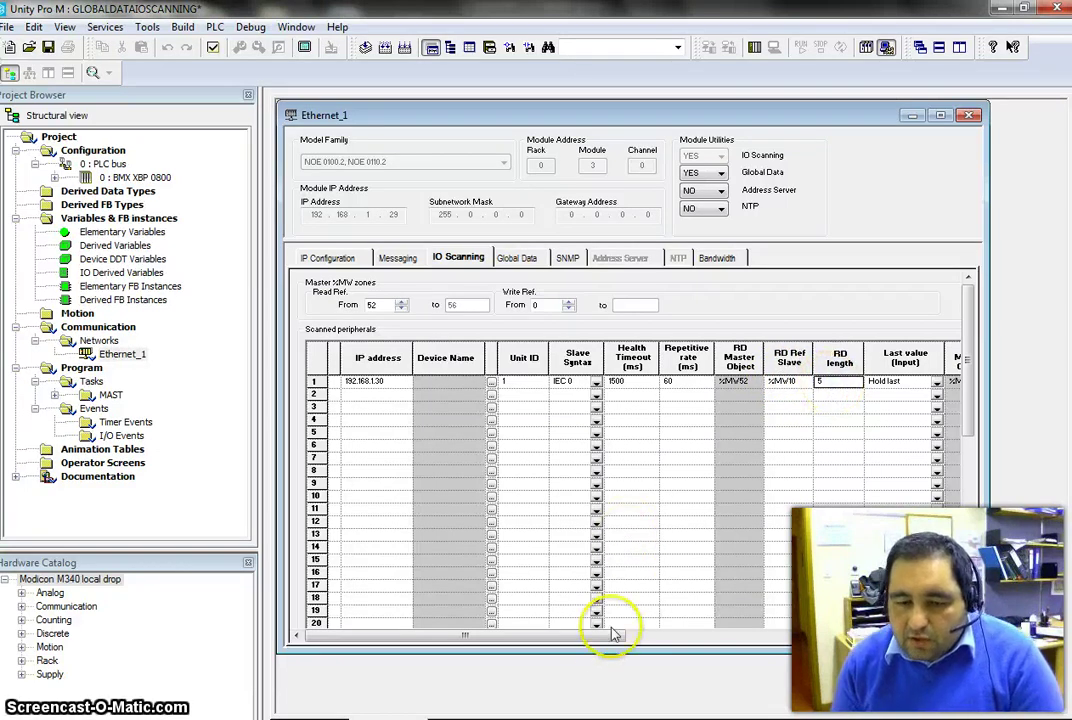
# Set the start of the master's Write Ref. zone to 100 and check the first peripheral's WR Master Object.
pyautogui.moveTo(617, 634); pyautogui.dragTo(824, 622)
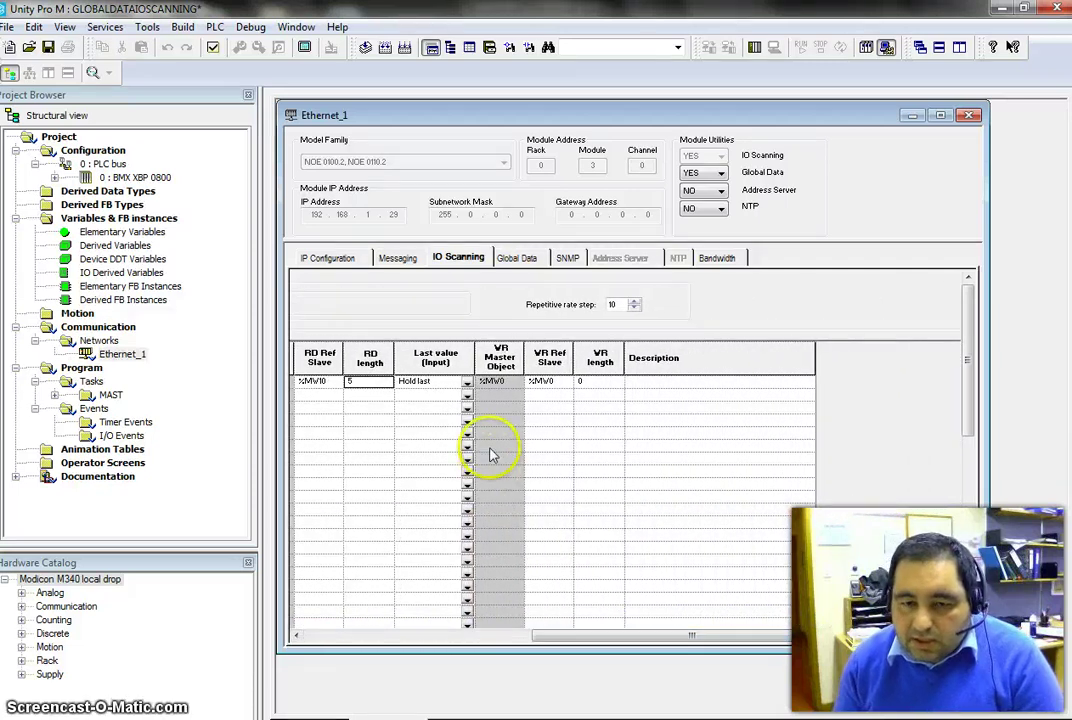
pyautogui.moveTo(701, 636); pyautogui.dragTo(650, 637)
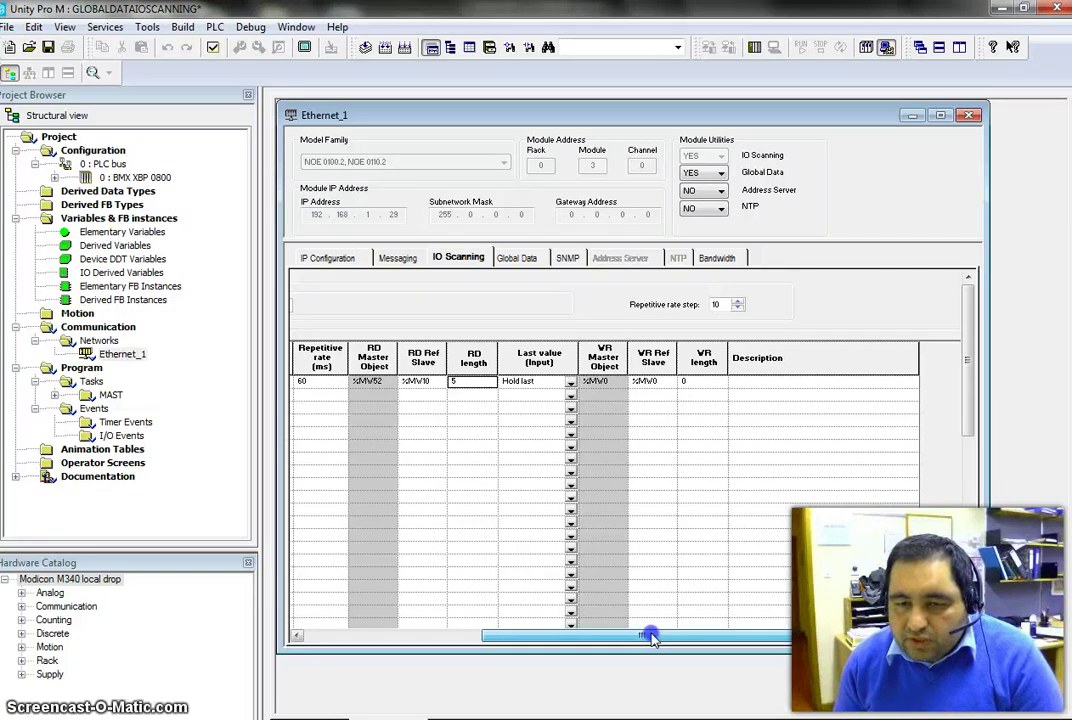
pyautogui.moveTo(646, 634); pyautogui.dragTo(430, 668)
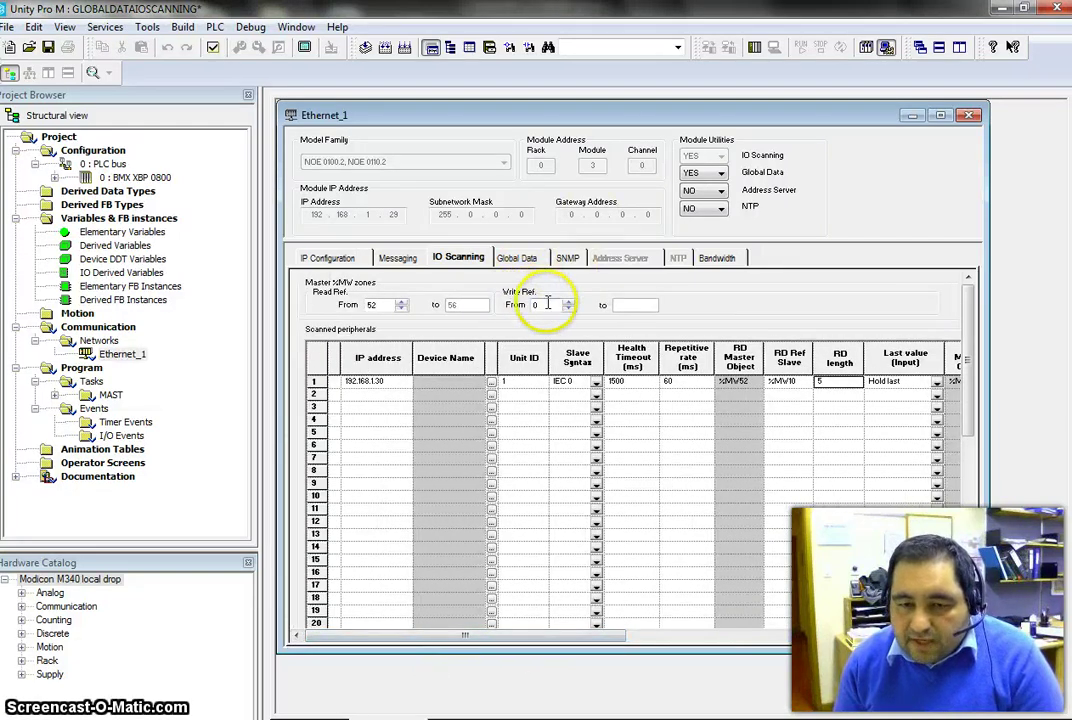
pyautogui.moveTo(548, 305); pyautogui.dragTo(524, 314)
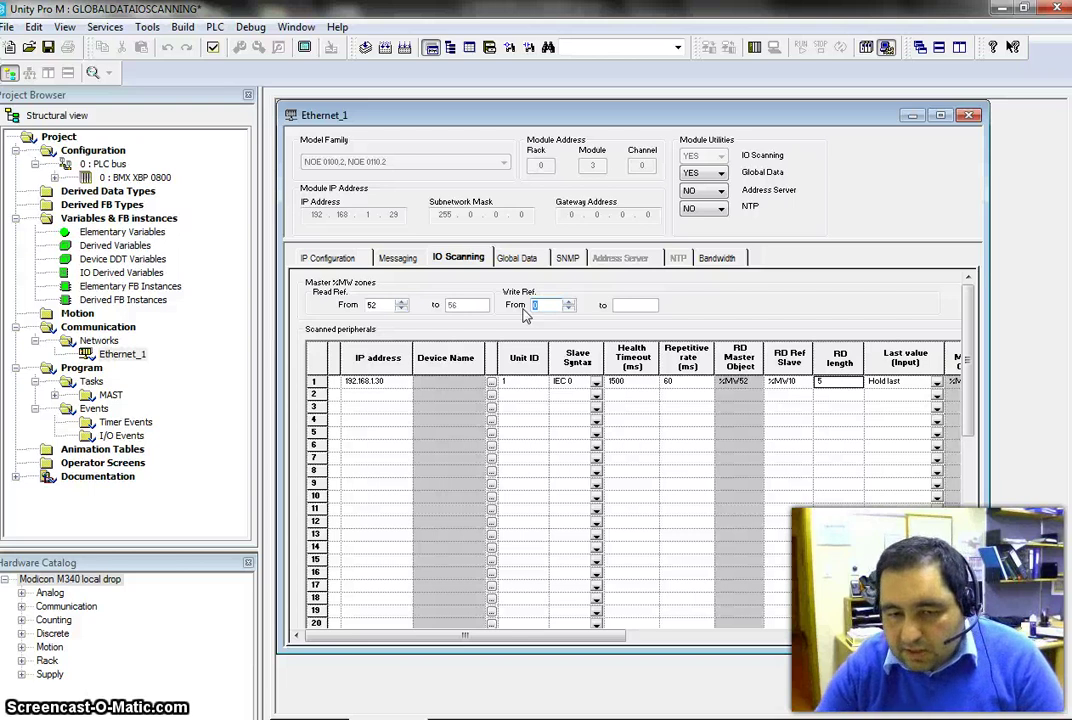
pyautogui.write('00')
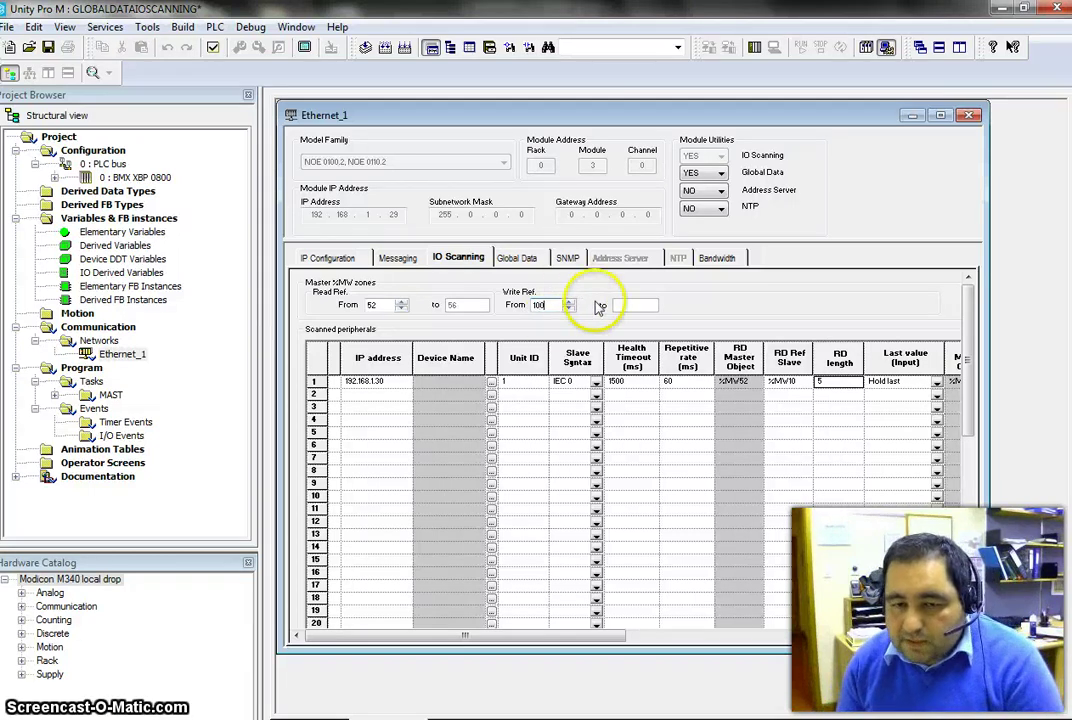
pyautogui.click(540, 305)
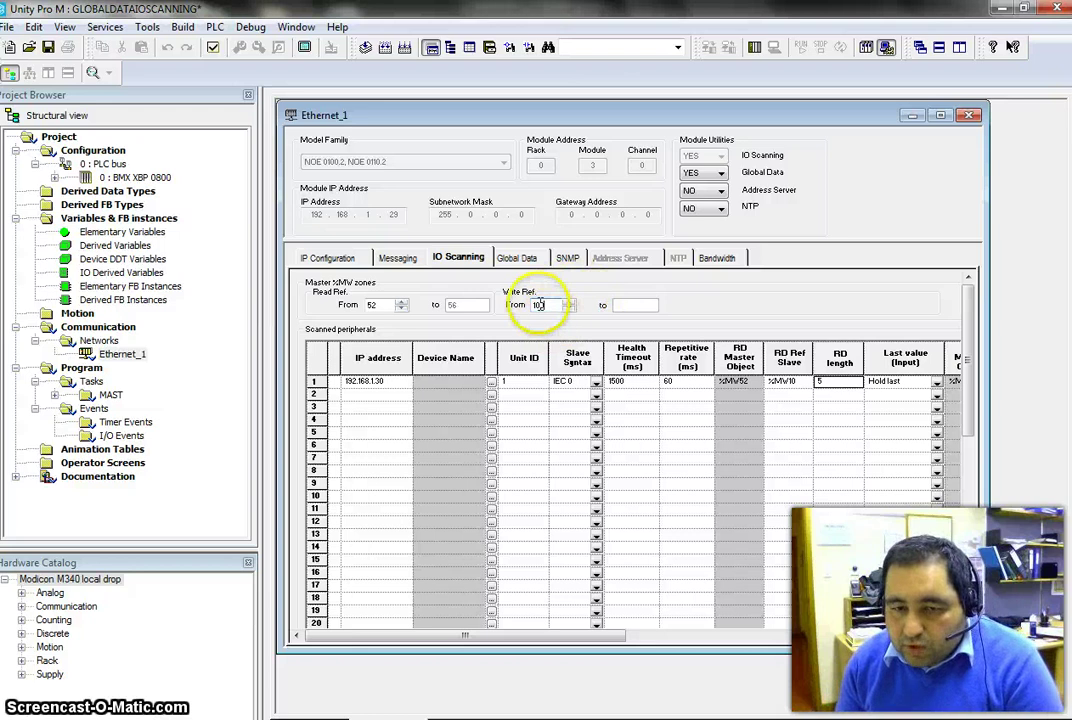
pyautogui.doubleClick(541, 306)
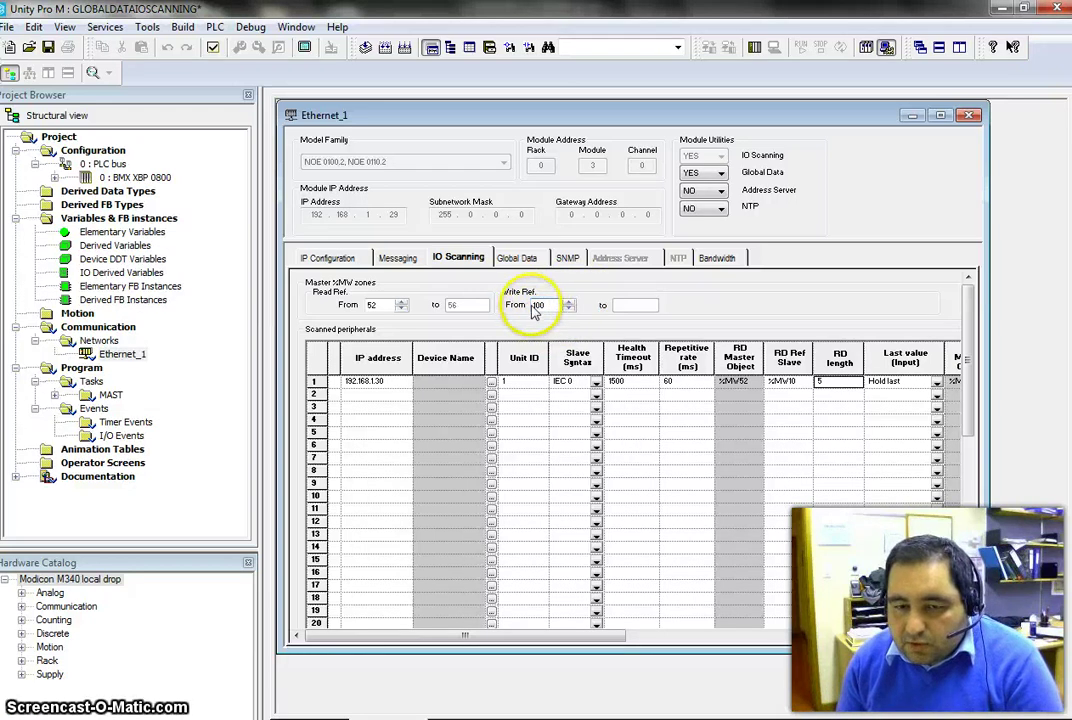
pyautogui.moveTo(540, 632); pyautogui.dragTo(701, 634)
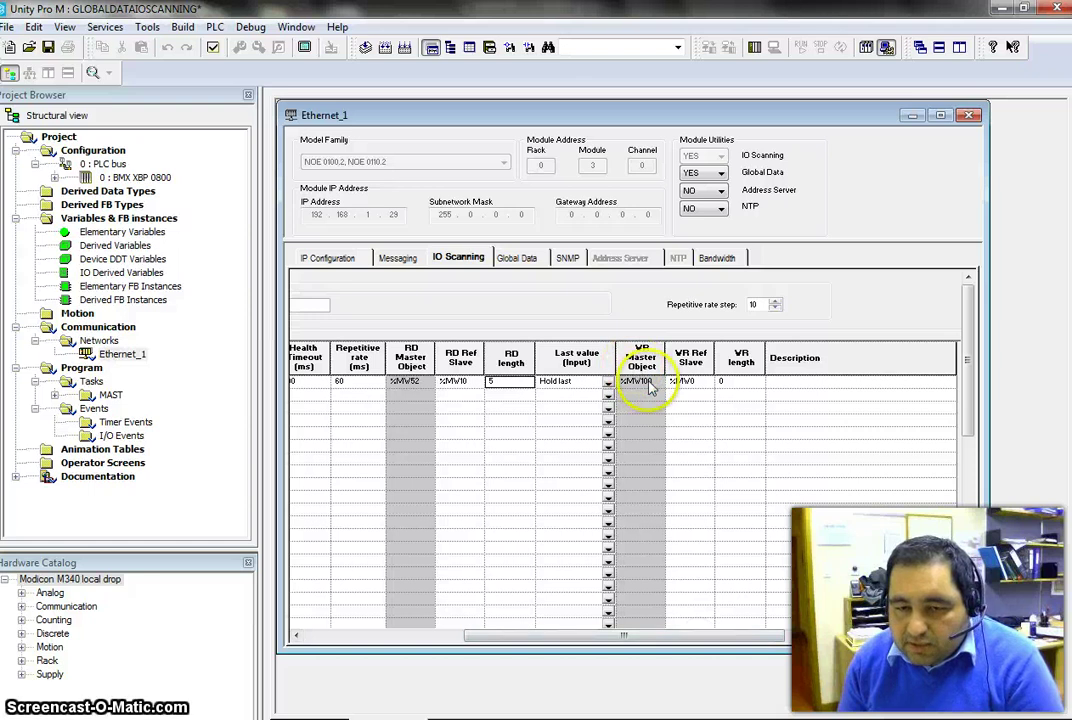
pyautogui.moveTo(673, 637); pyautogui.dragTo(522, 637)
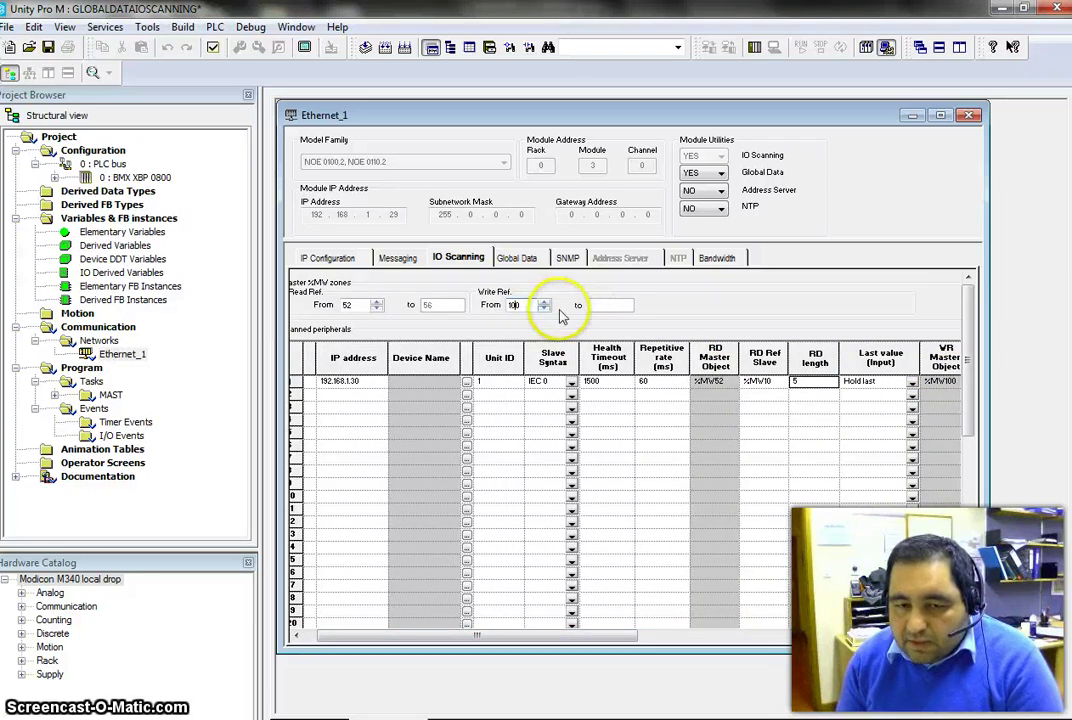
pyautogui.write('0')
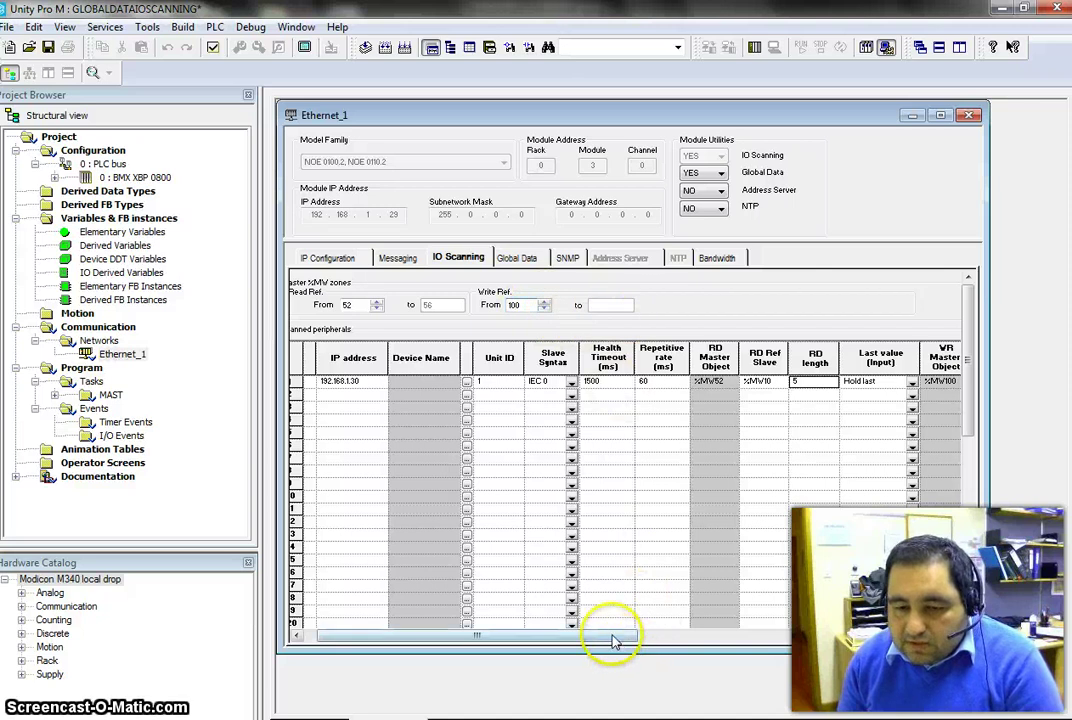
# Set the first scanned peripheral's WR length to 10 and check the range of the master's Write Ref. zone.
pyautogui.moveTo(612, 637); pyautogui.dragTo(773, 632)
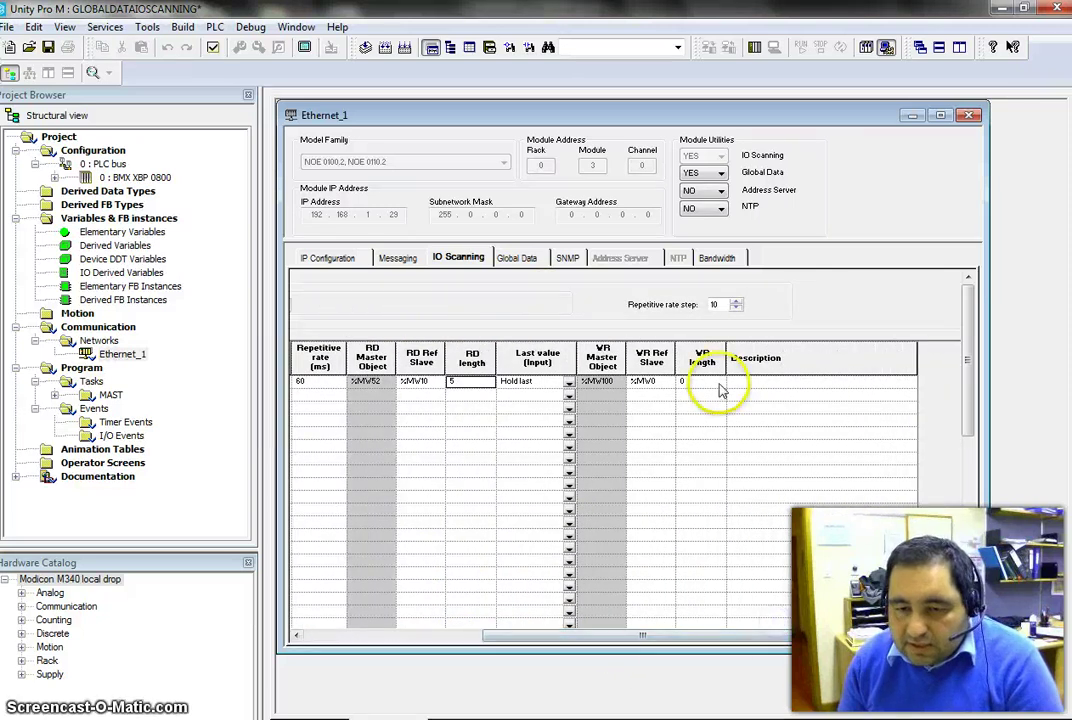
pyautogui.click(688, 383)
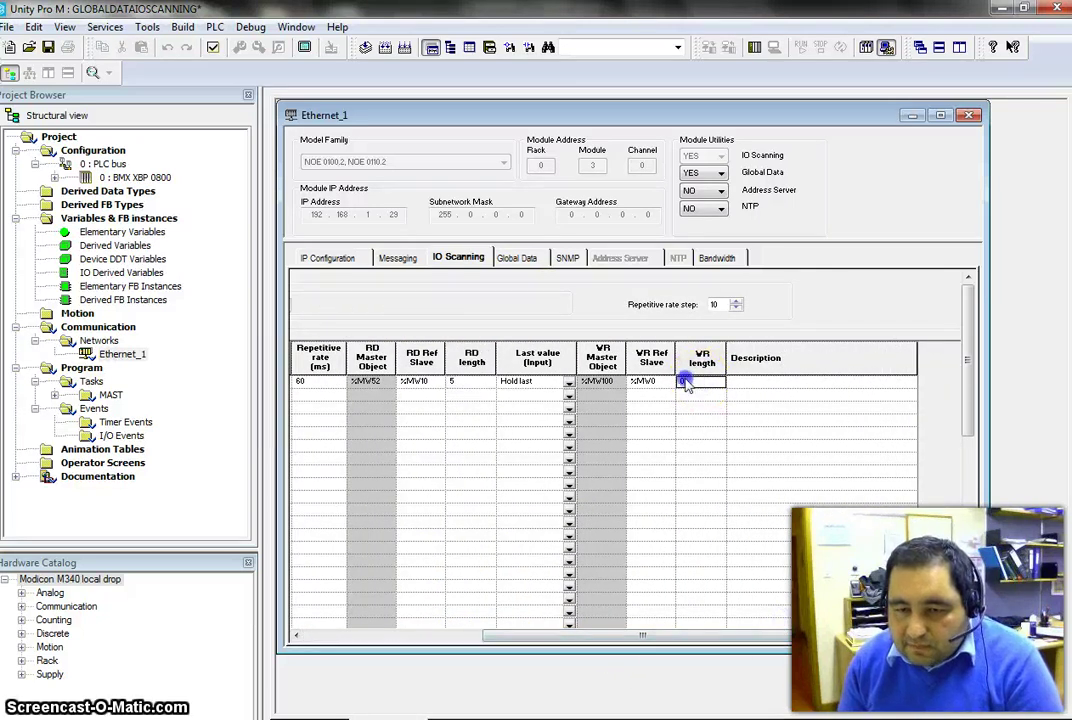
pyautogui.press('BackSpace')
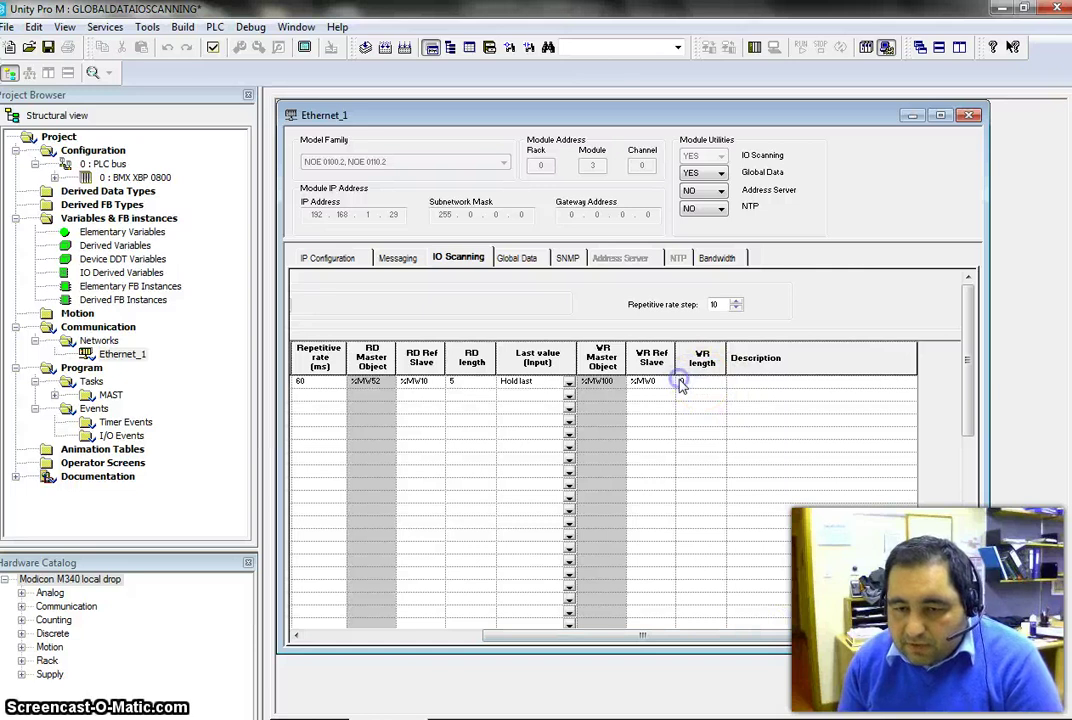
pyautogui.click(680, 384)
pyautogui.write('1')
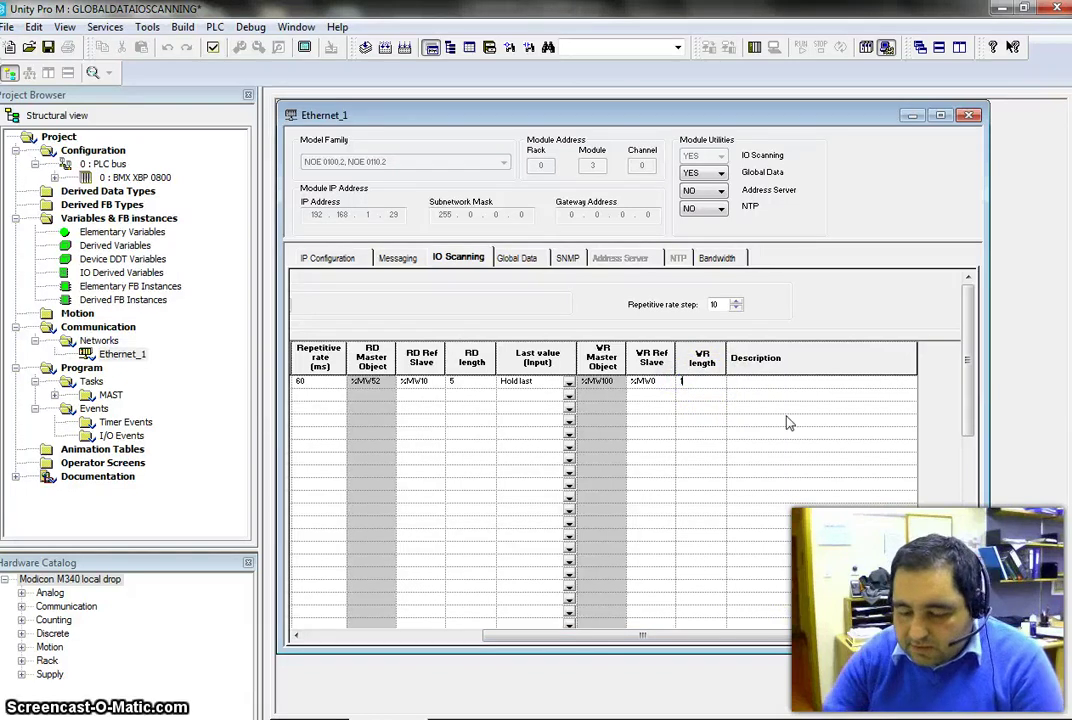
pyautogui.write('0')
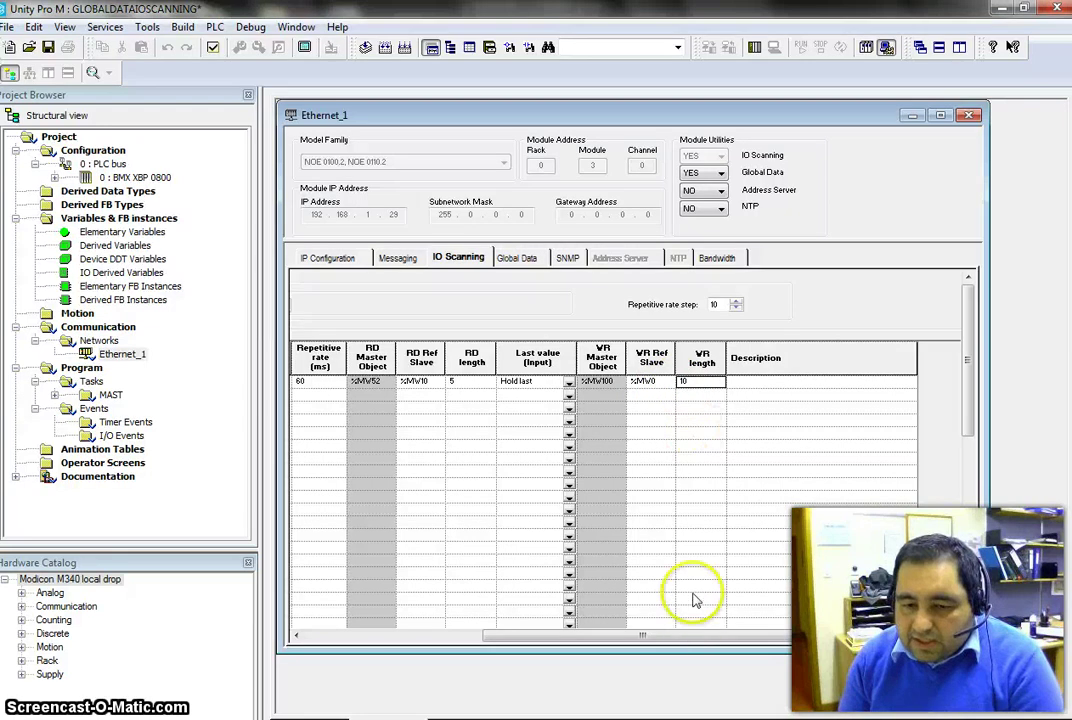
pyautogui.moveTo(692, 635); pyautogui.dragTo(493, 653)
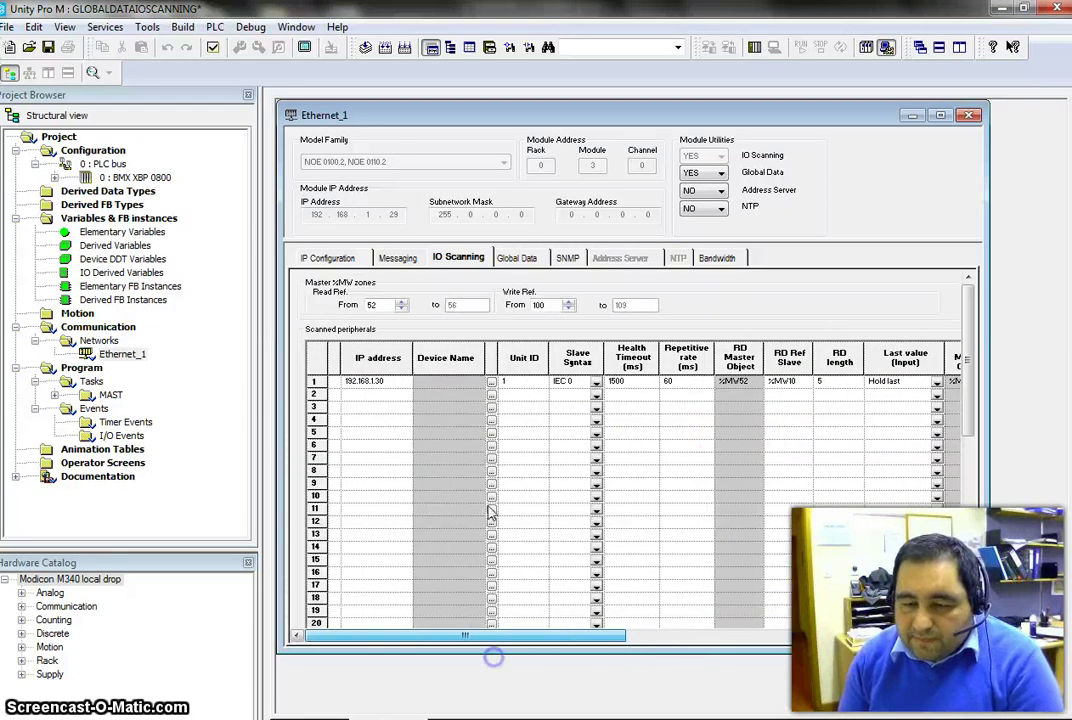
pyautogui.click(540, 306)
pyautogui.click(539, 306)
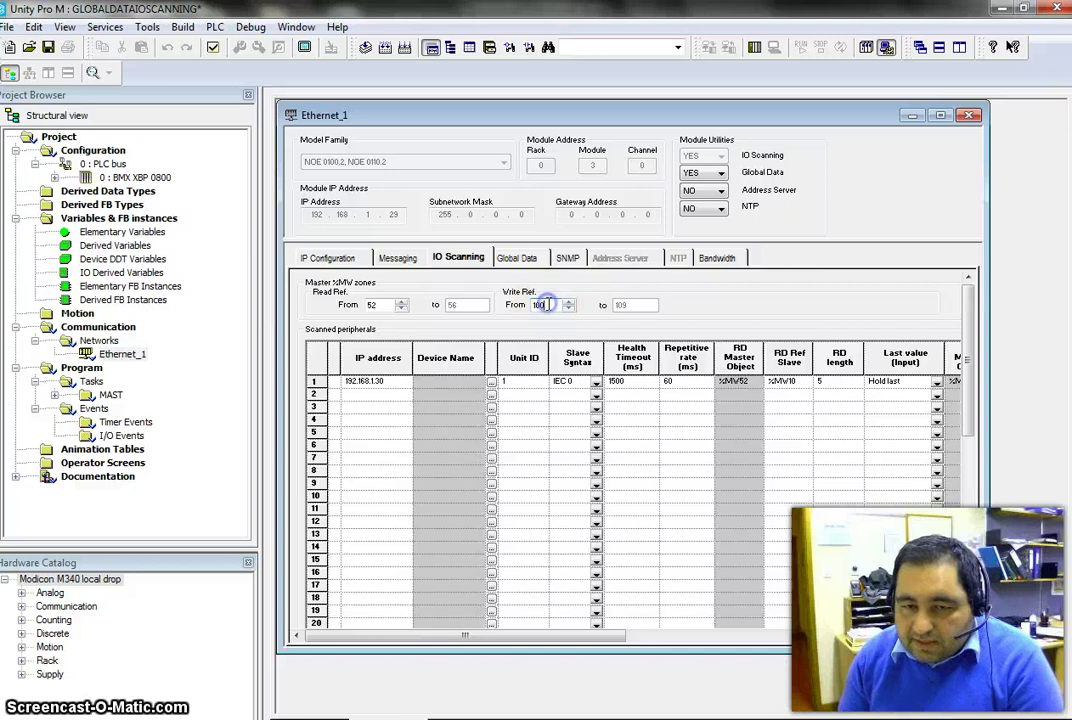
pyautogui.click(630, 305)
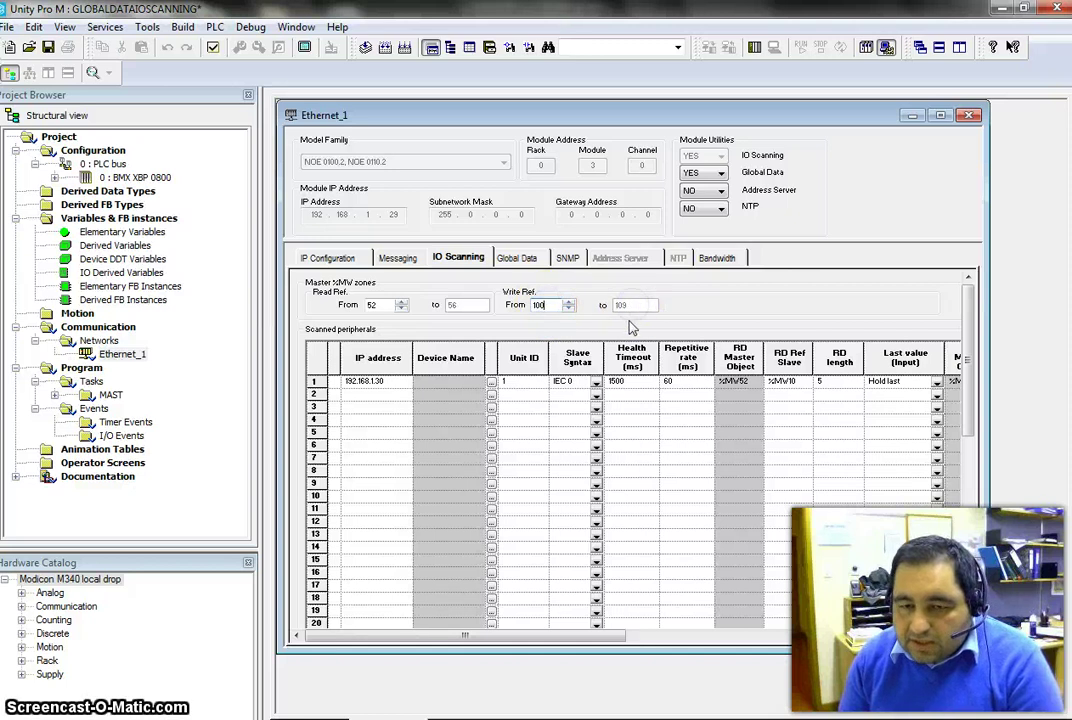
# Set the first peripheral's WR Ref Slave to %MW300 and compare it with the master's write zone.
pyautogui.moveTo(598, 635); pyautogui.dragTo(785, 635)
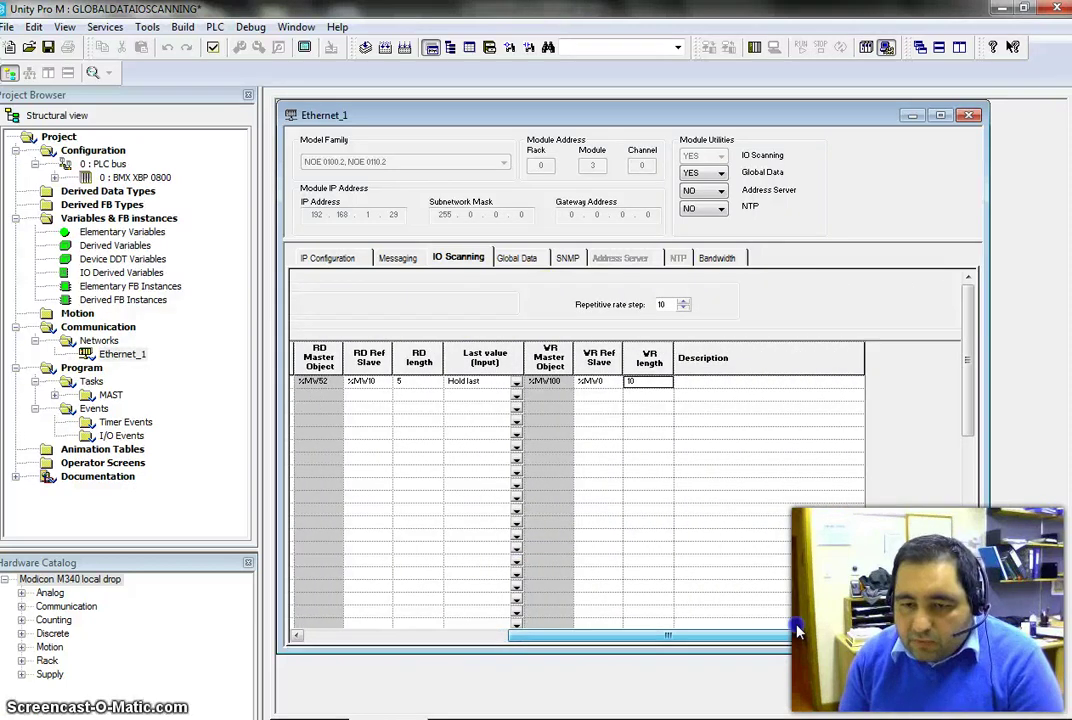
pyautogui.click(512, 437)
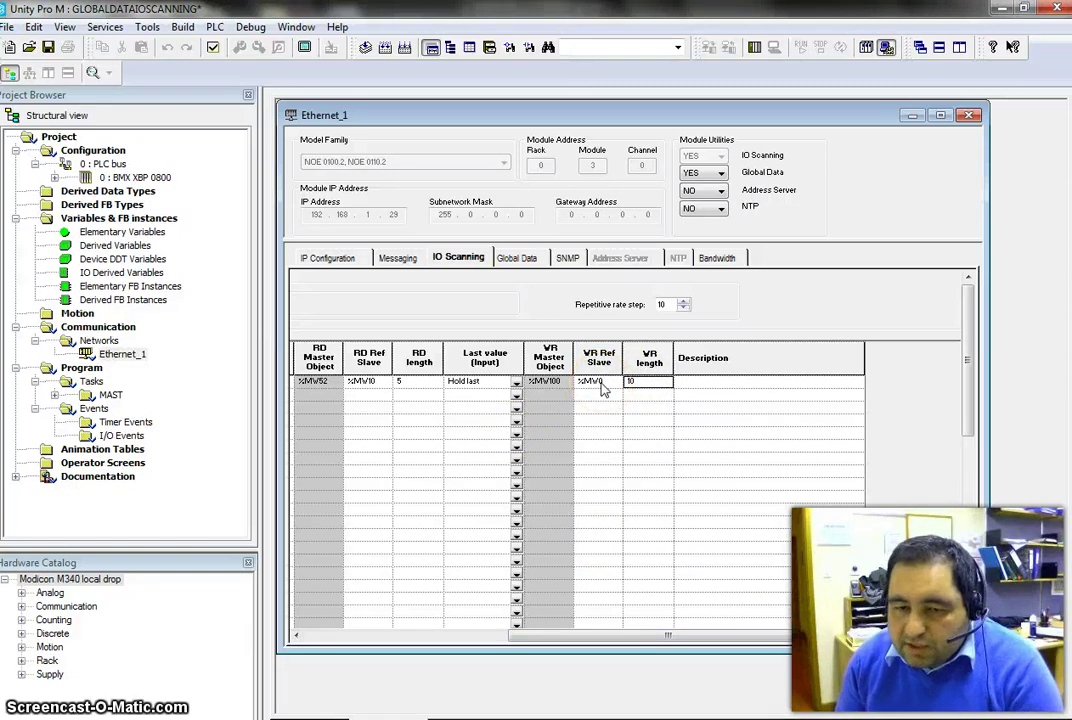
pyautogui.click(598, 384)
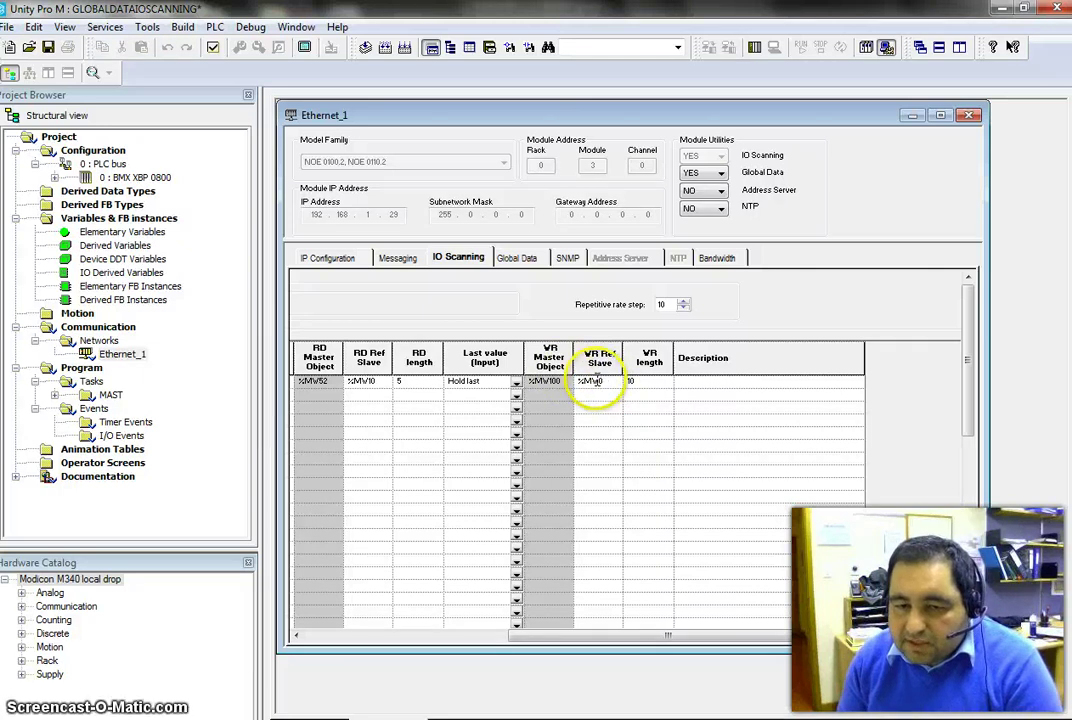
pyautogui.doubleClick(600, 383)
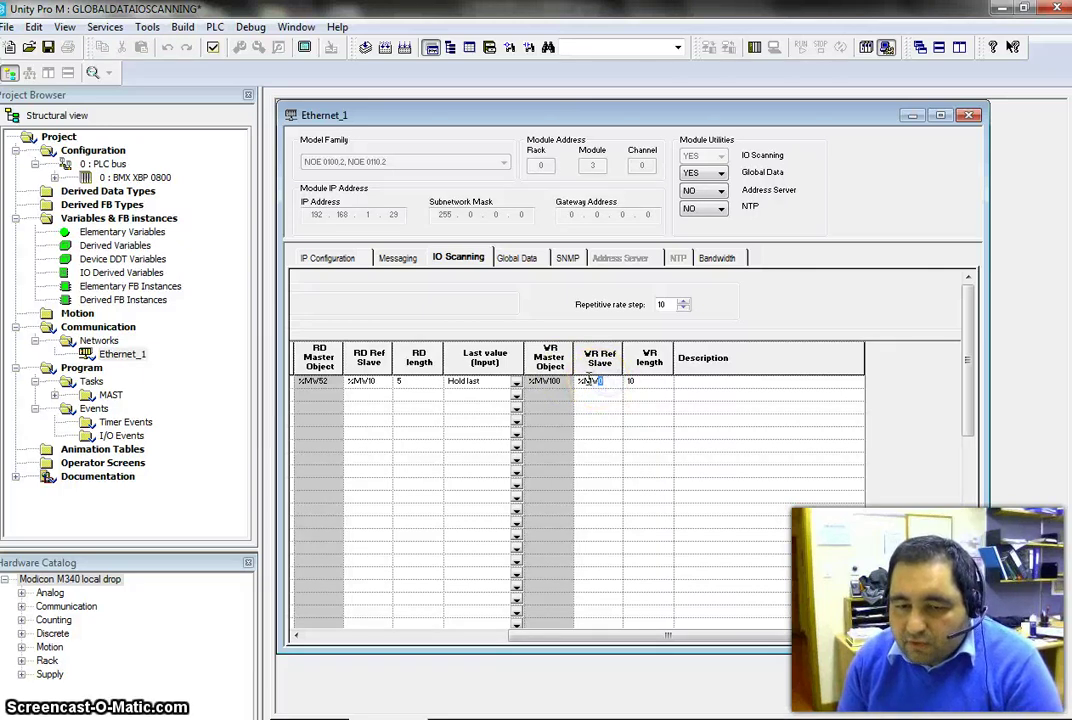
pyautogui.click(603, 383)
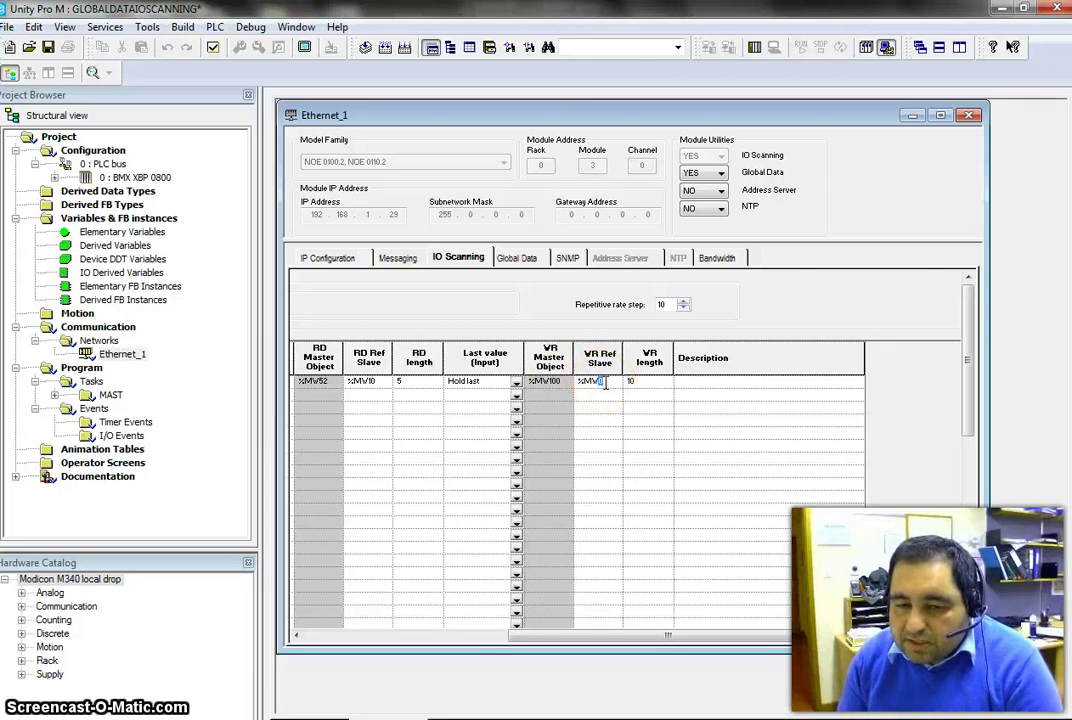
pyautogui.write('3')
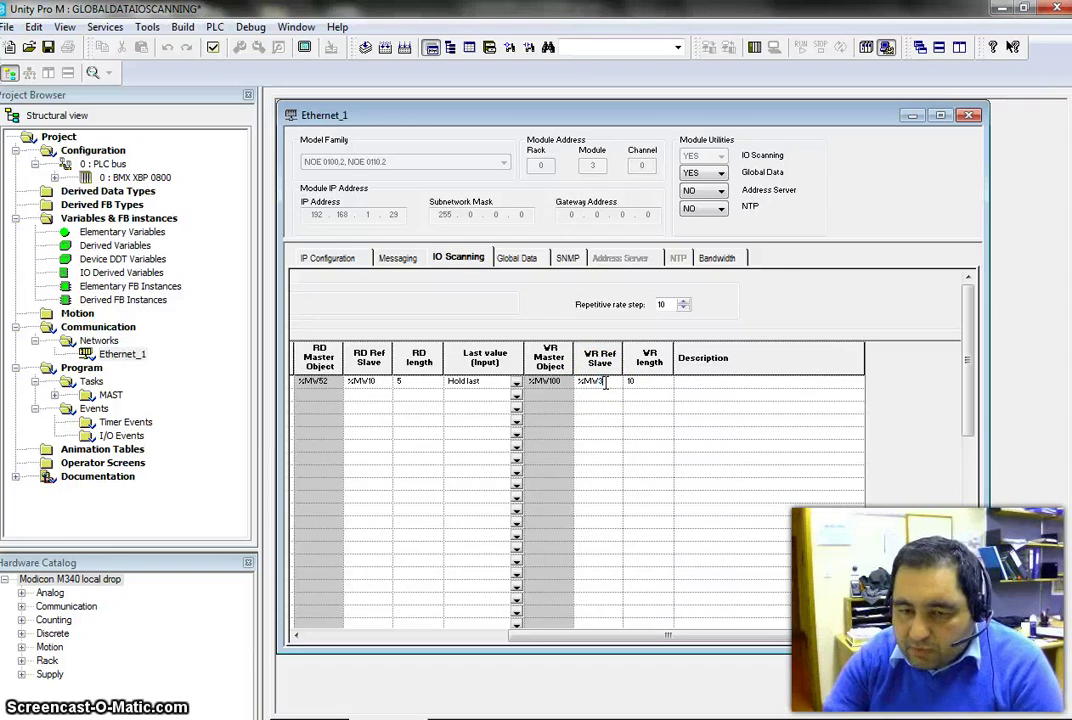
pyautogui.write('00')
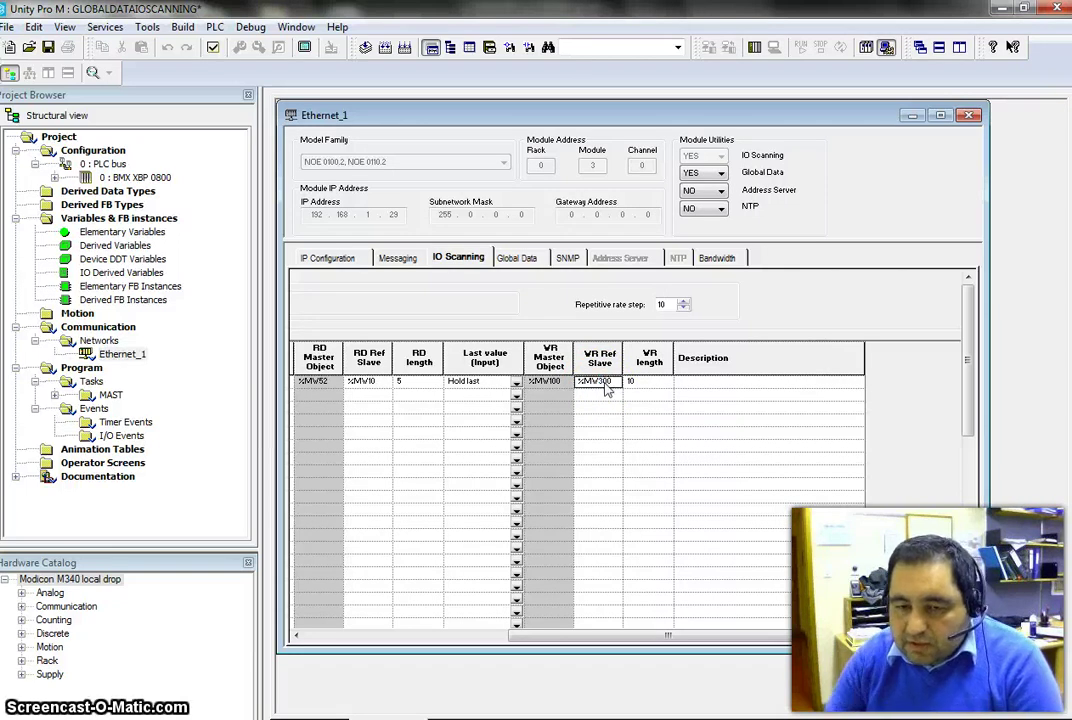
pyautogui.click(604, 400)
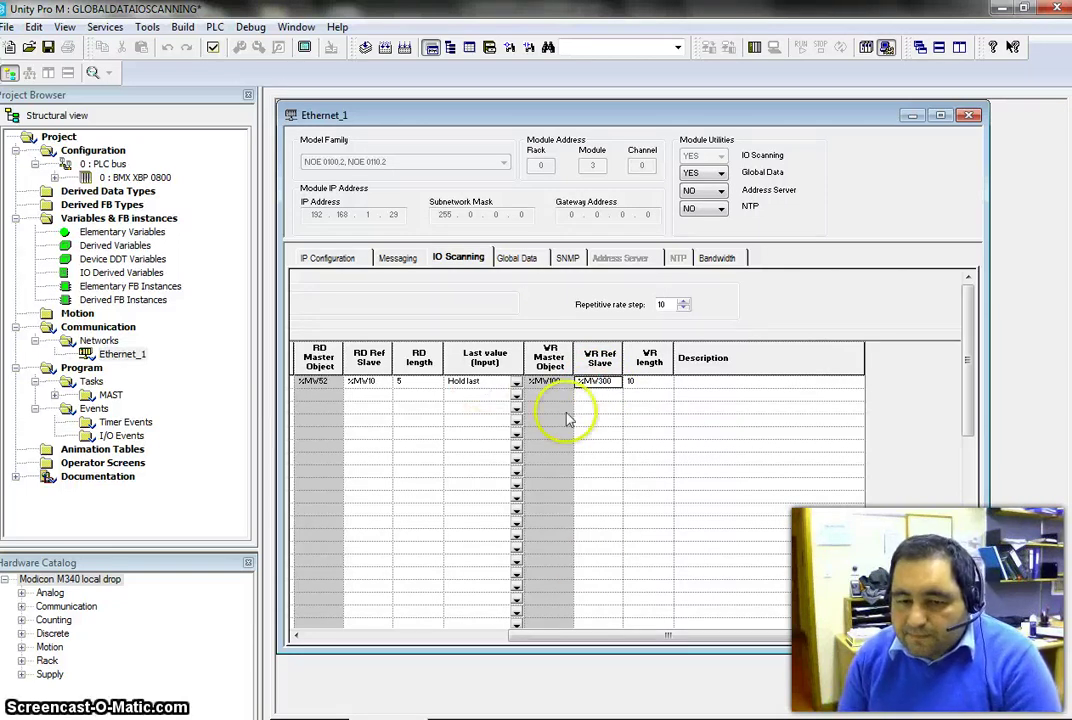
pyautogui.moveTo(580, 637); pyautogui.dragTo(409, 646)
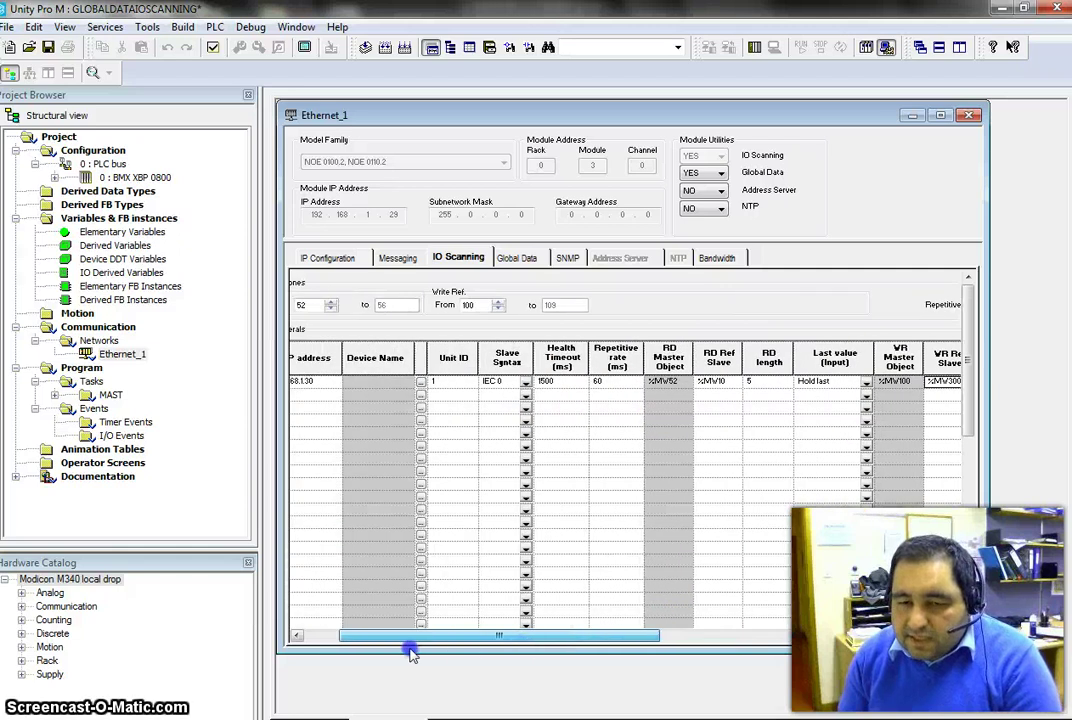
pyautogui.click(533, 342)
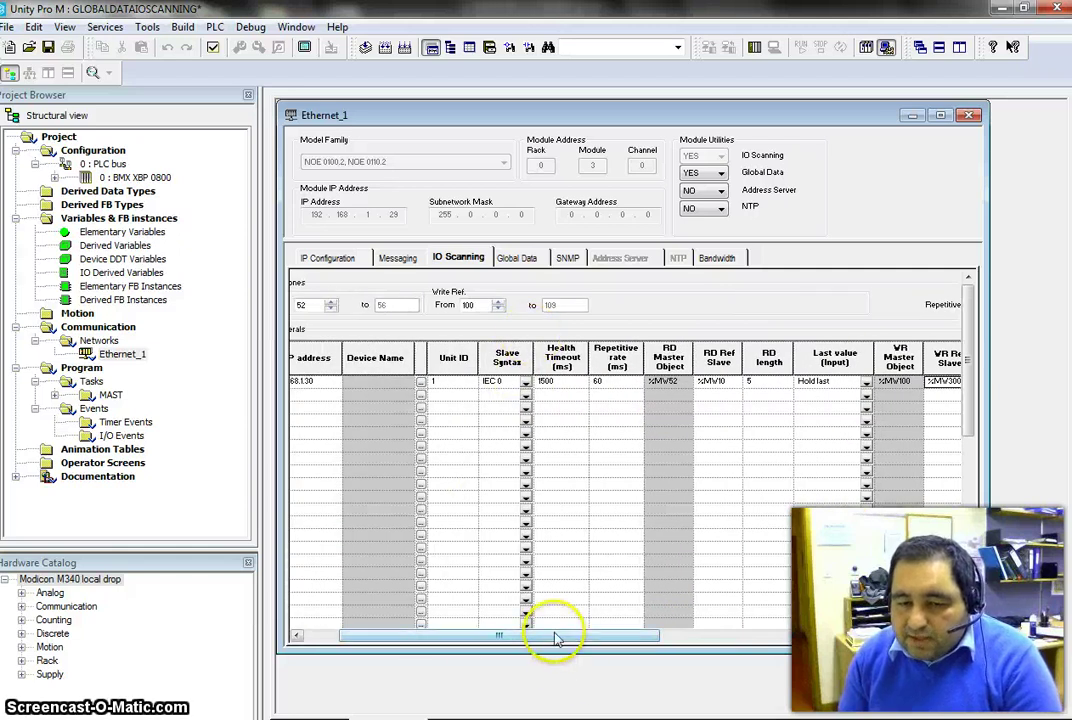
pyautogui.moveTo(555, 637); pyautogui.dragTo(749, 621)
pyautogui.click(540, 384)
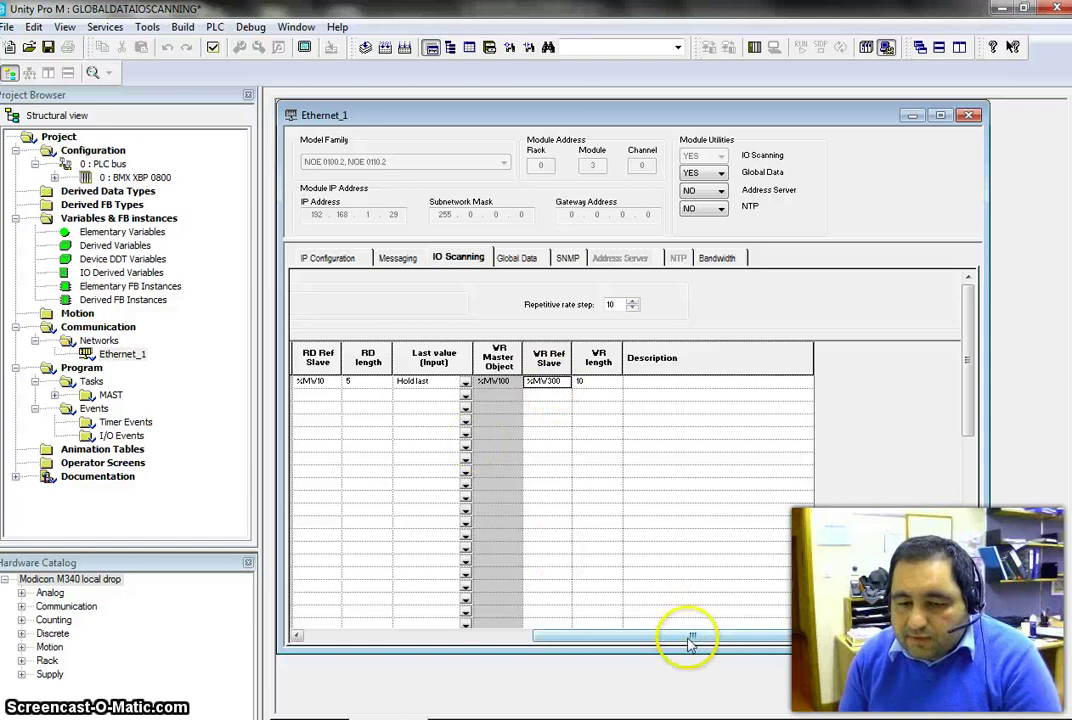
# Validate and analyze the IO scanning changes and rebuild the whole project, confirming the build of the modified sections.
pyautogui.moveTo(689, 638); pyautogui.dragTo(395, 636)
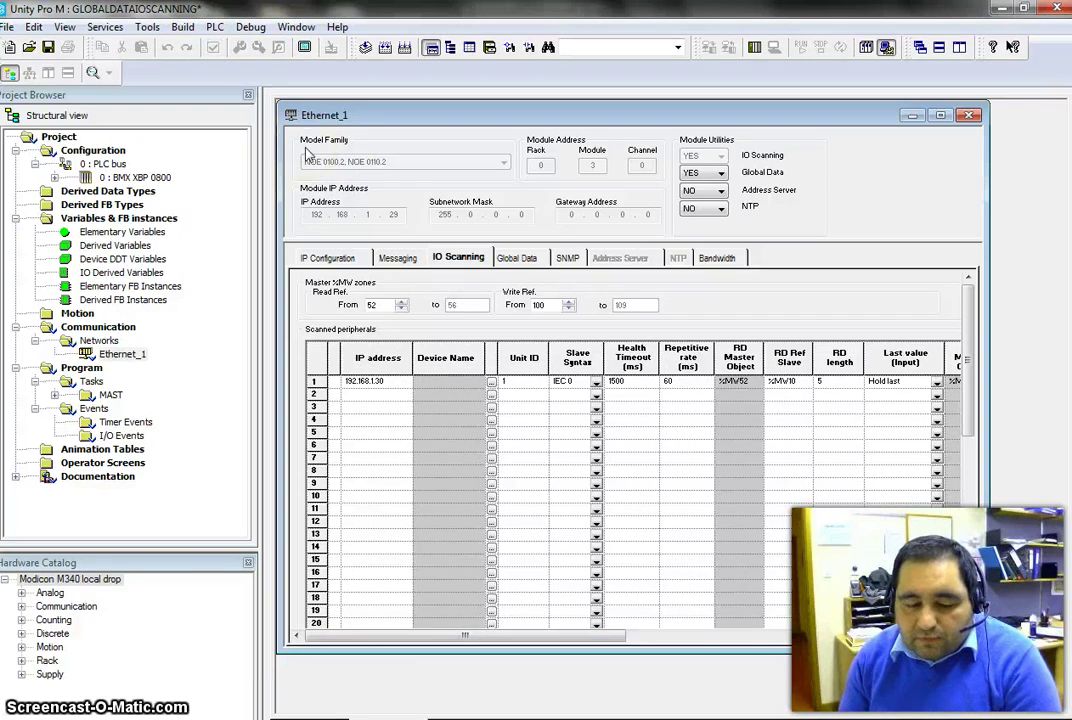
pyautogui.click(364, 48)
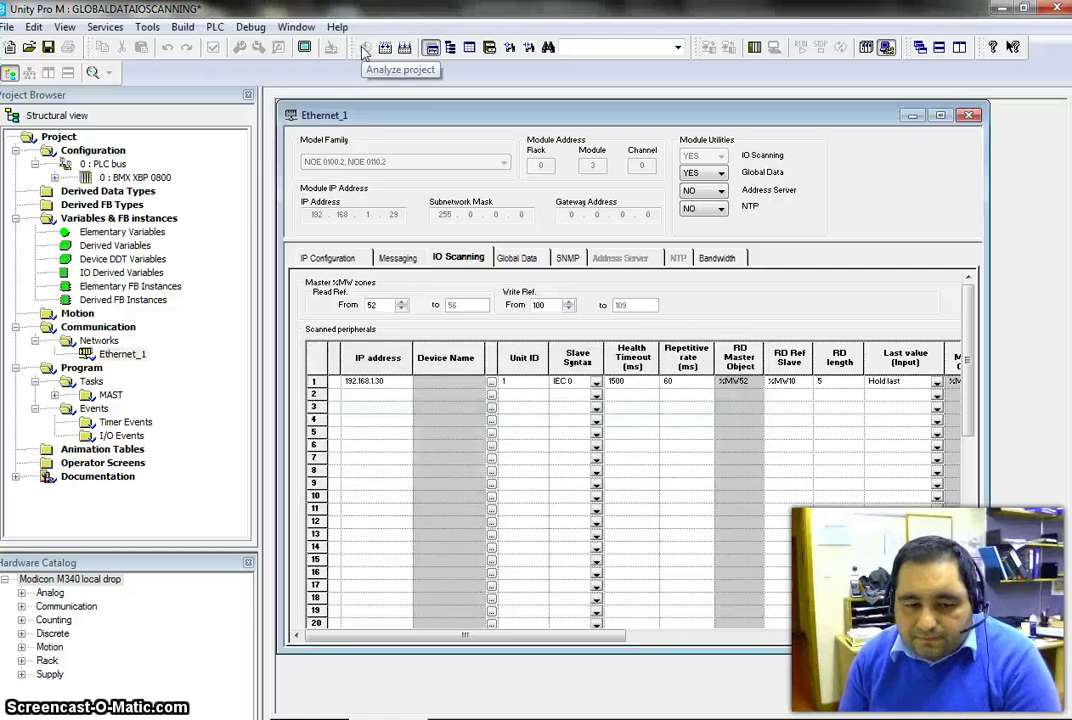
pyautogui.click(183, 27)
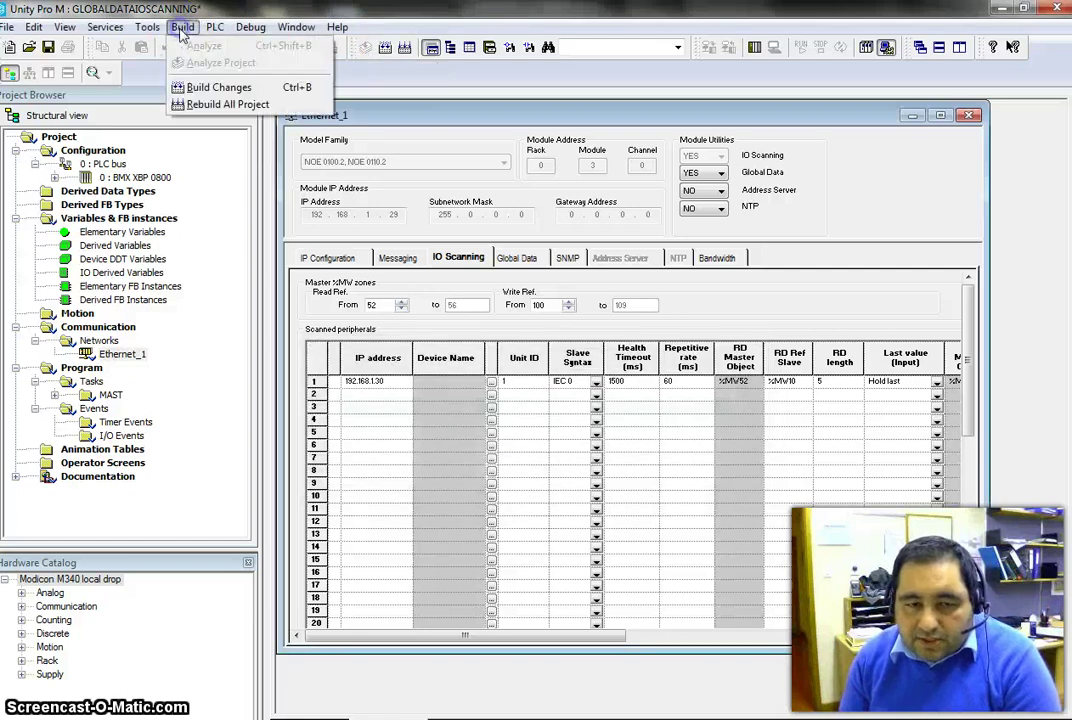
pyautogui.click(232, 106)
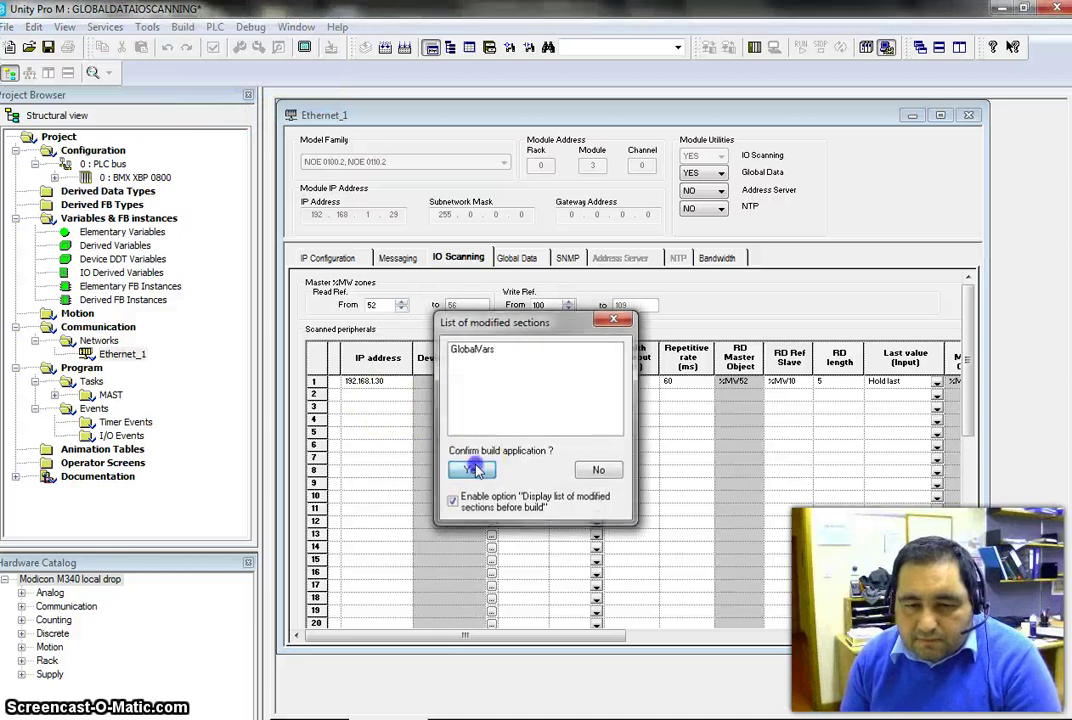
pyautogui.click(466, 466)
pyautogui.click(588, 467)
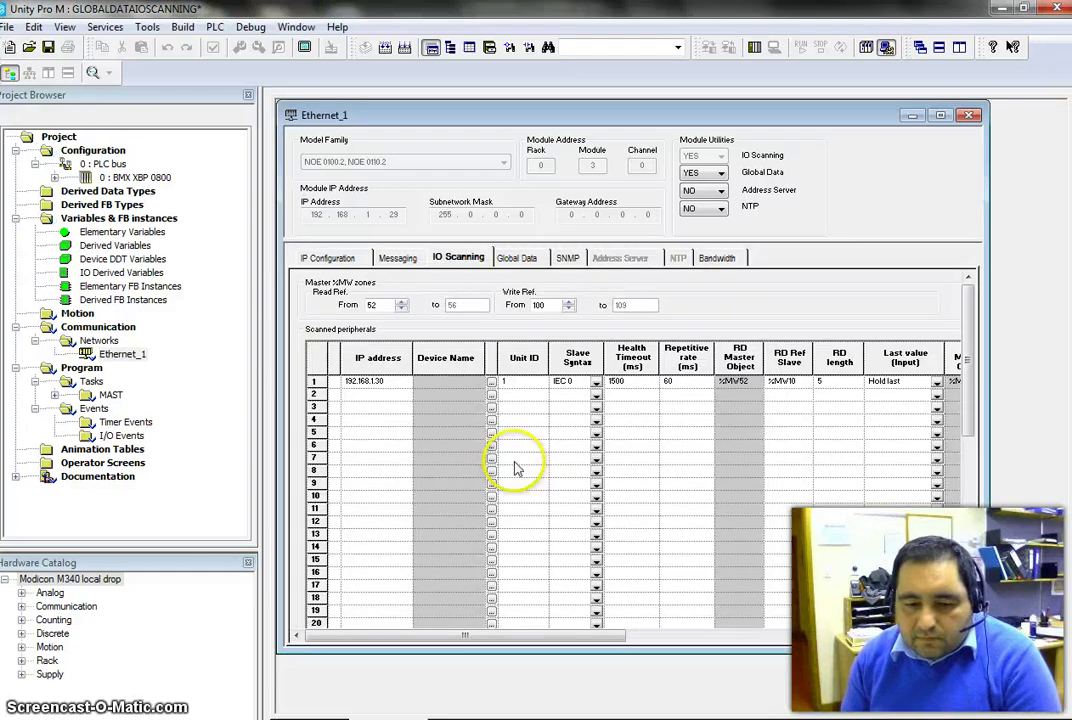
# Choose Simulation Mode for the PLC and connect to it.
pyautogui.click(215, 27)
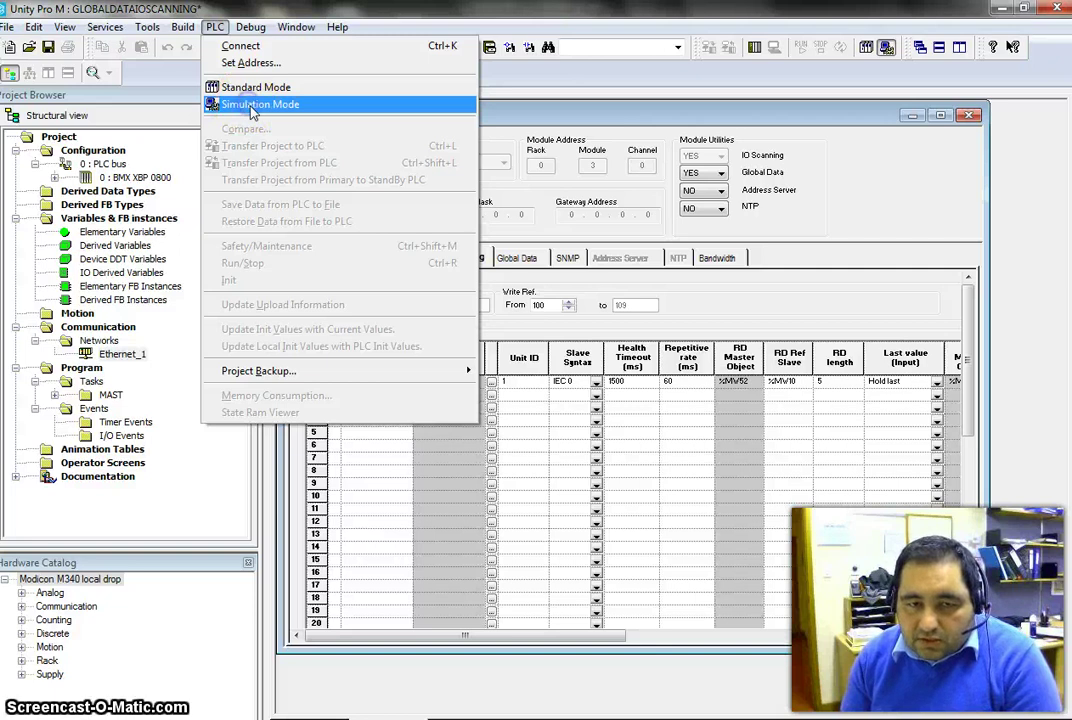
pyautogui.click(252, 105)
pyautogui.click(214, 27)
pyautogui.click(226, 45)
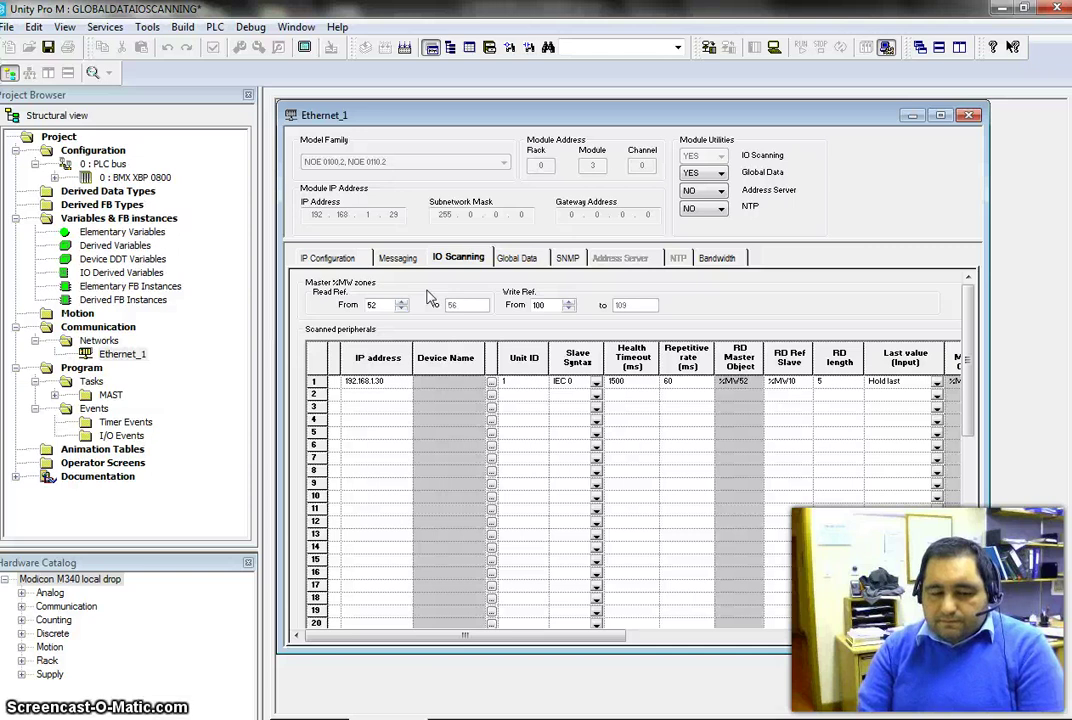
# Transfer the project to the connected PLC with PLC Run after Transfer enabled.
pyautogui.click(214, 27)
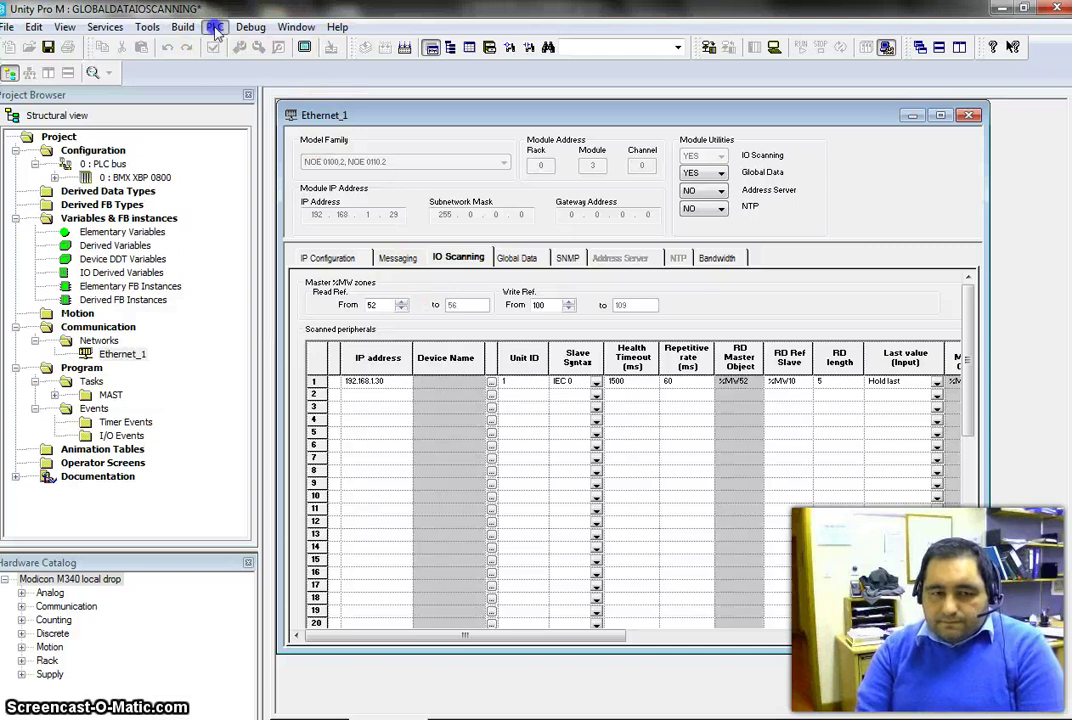
pyautogui.click(280, 147)
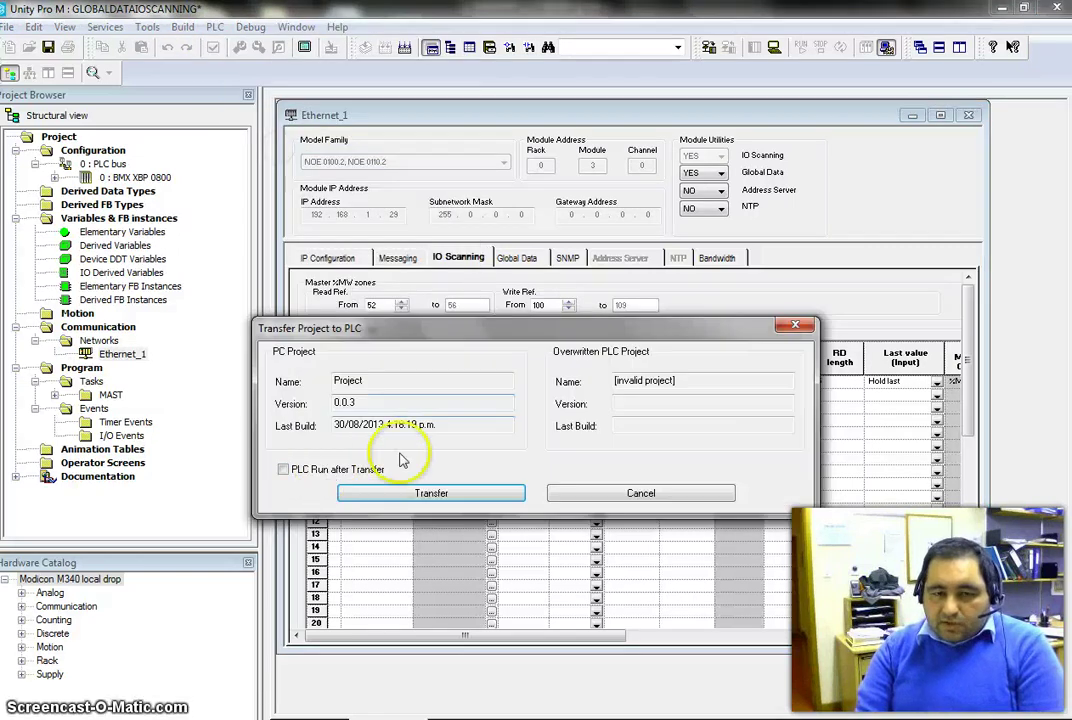
pyautogui.click(283, 469)
pyautogui.click(420, 498)
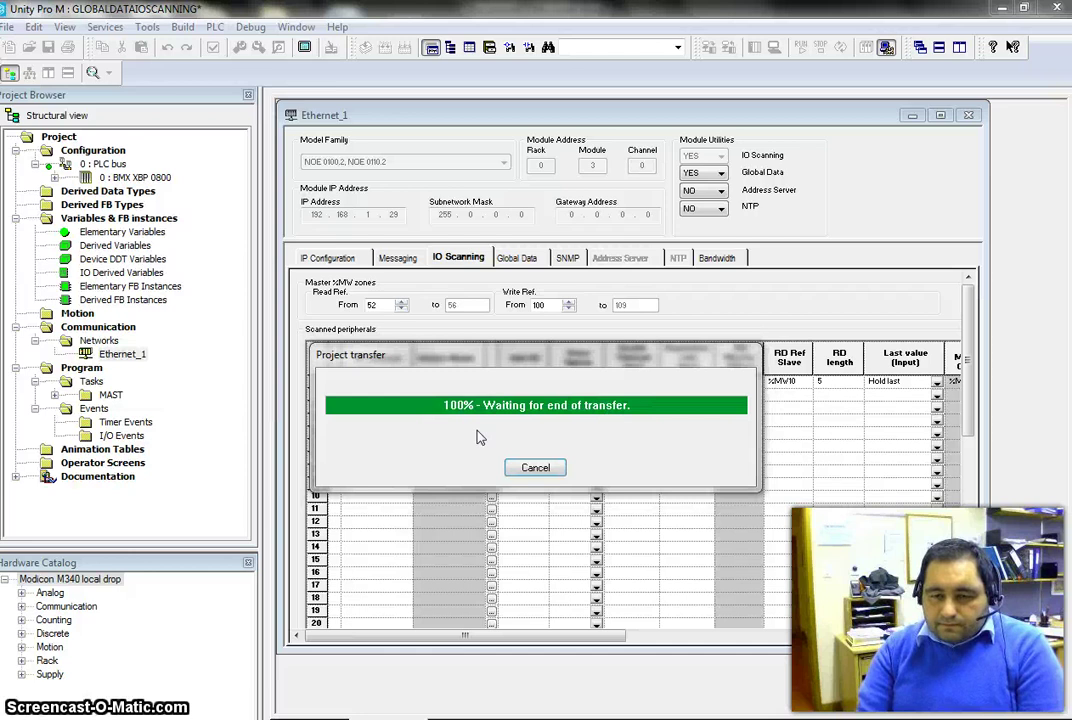
pyautogui.click(541, 489)
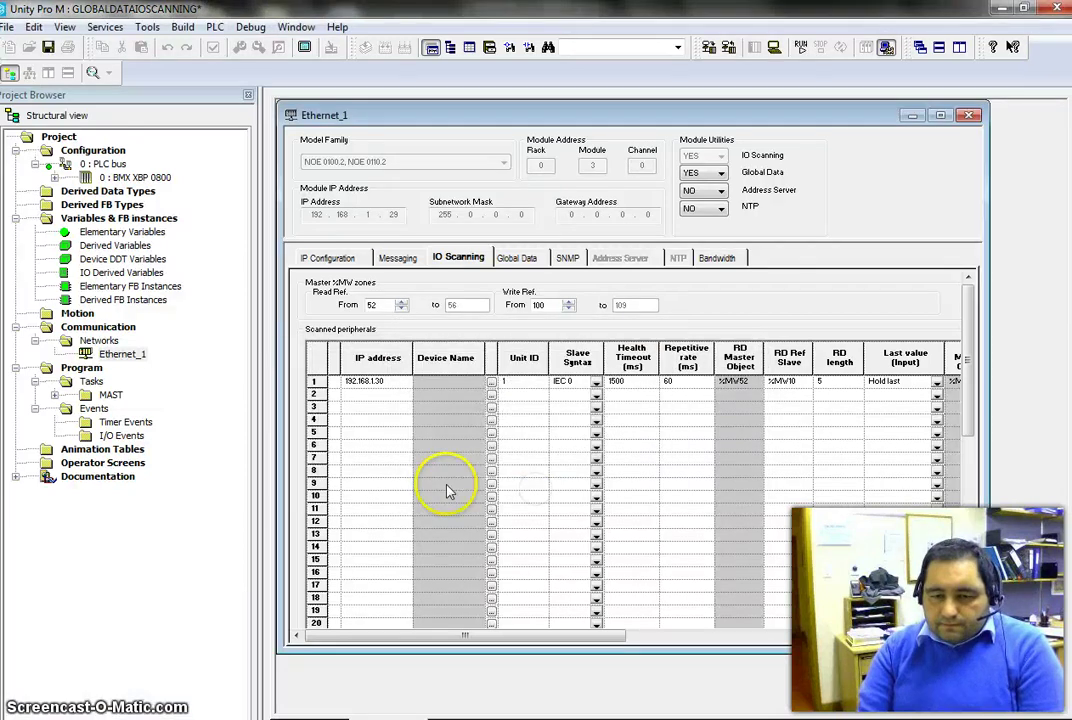